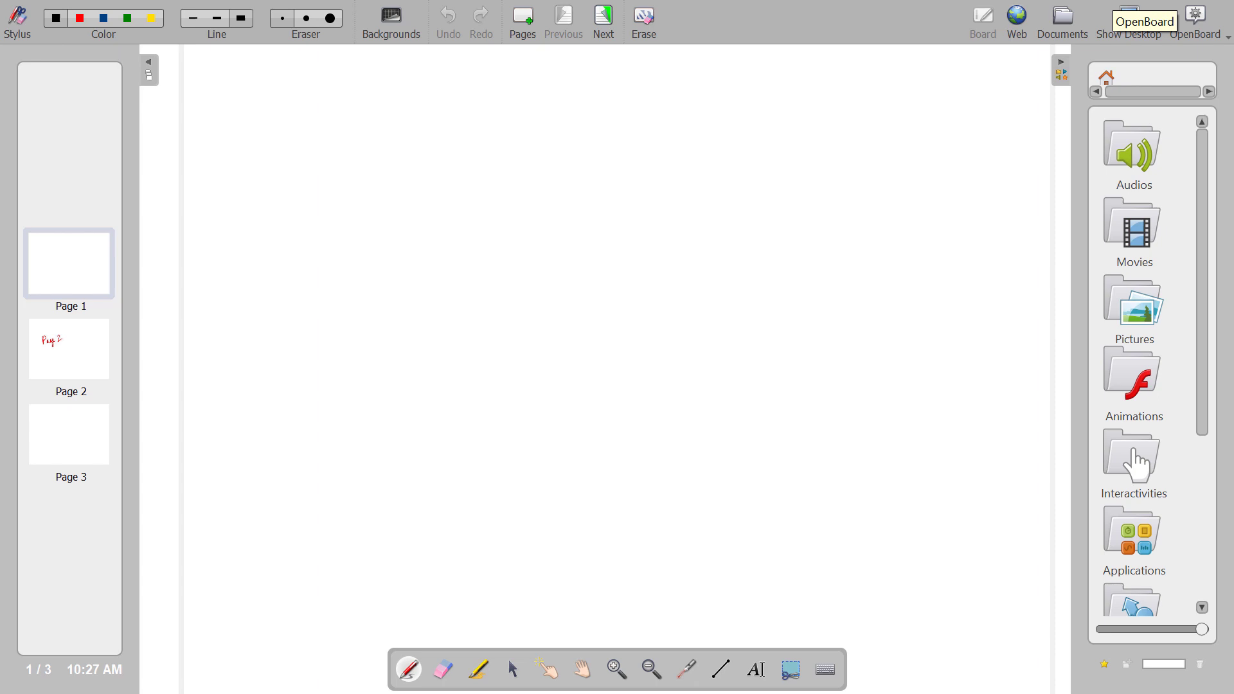
Step: Handwrite 'Write' in black ink on page 1, including the dot on the i
left_click(16, 15)
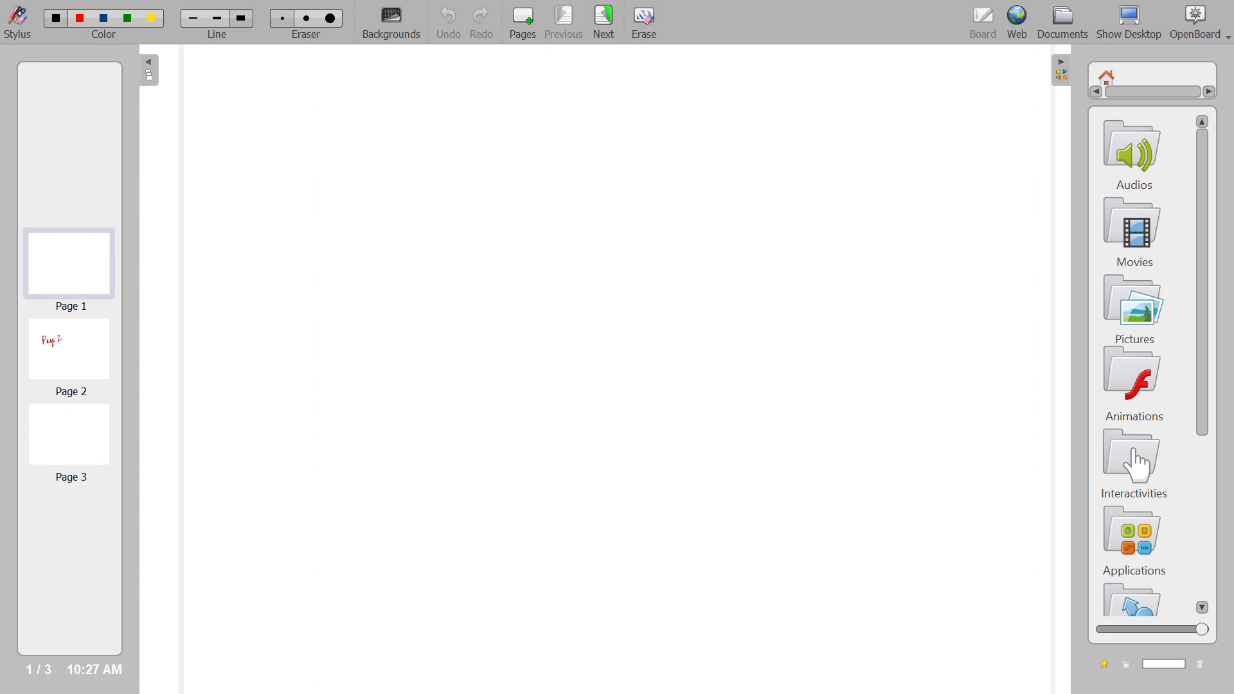
left_click(16, 16)
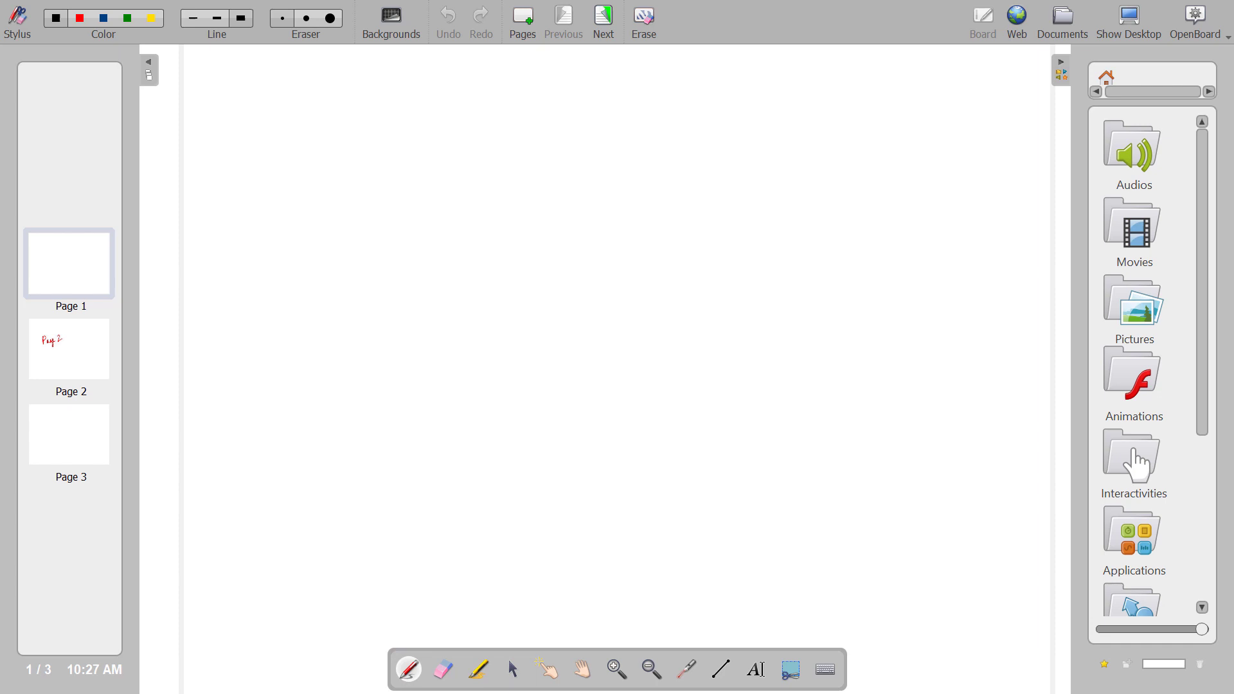
mouse_move(280, 247)
left_mouse_down()
mouse_move(297, 292)
mouse_move(327, 233)
mouse_move(378, 262)
left_mouse_up()
left_click(366, 210)
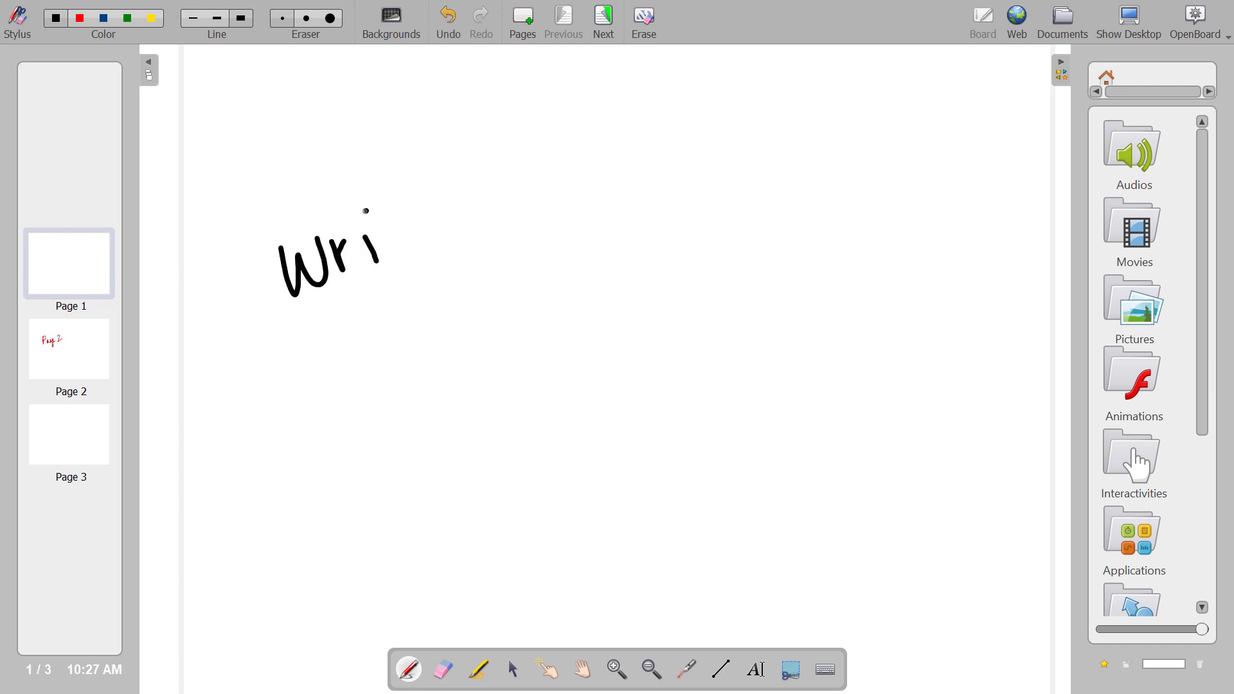
mouse_move(388, 212)
left_mouse_down()
mouse_move(385, 257)
mouse_move(398, 222)
left_mouse_up()
left_click_drag(417, 229, 458, 222)
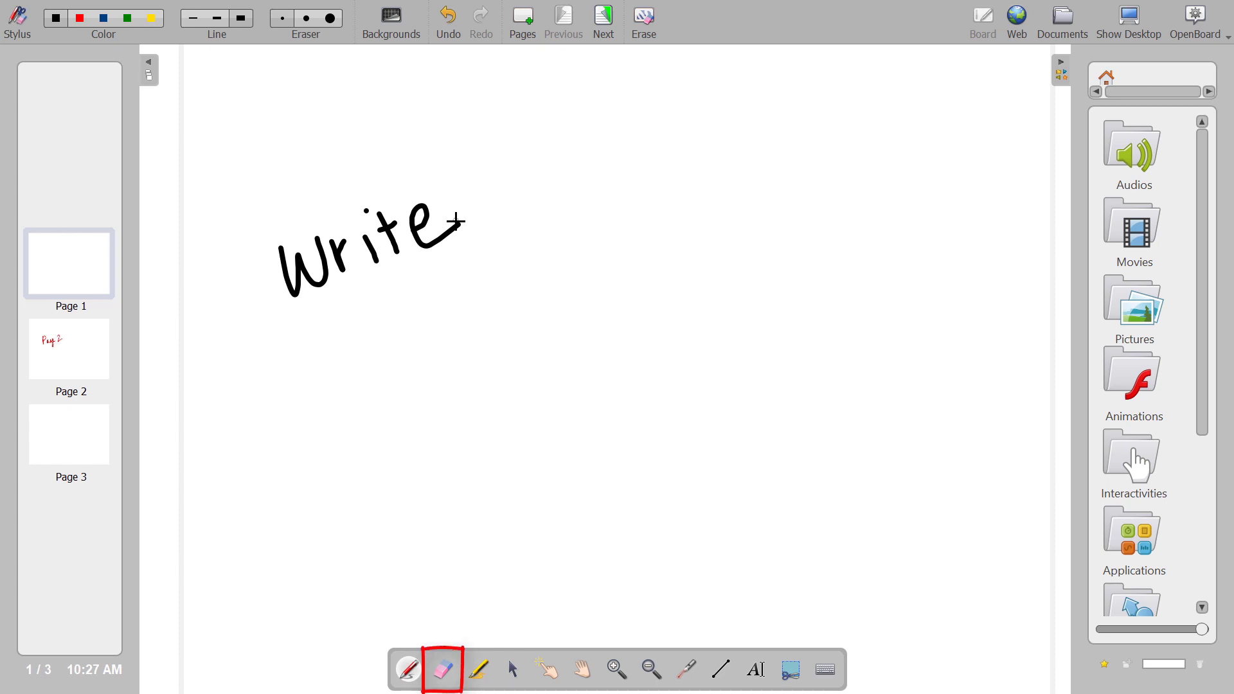
Step: Erase the end of 'Write' with the largest eraser, then undo to restore it
left_click(443, 671)
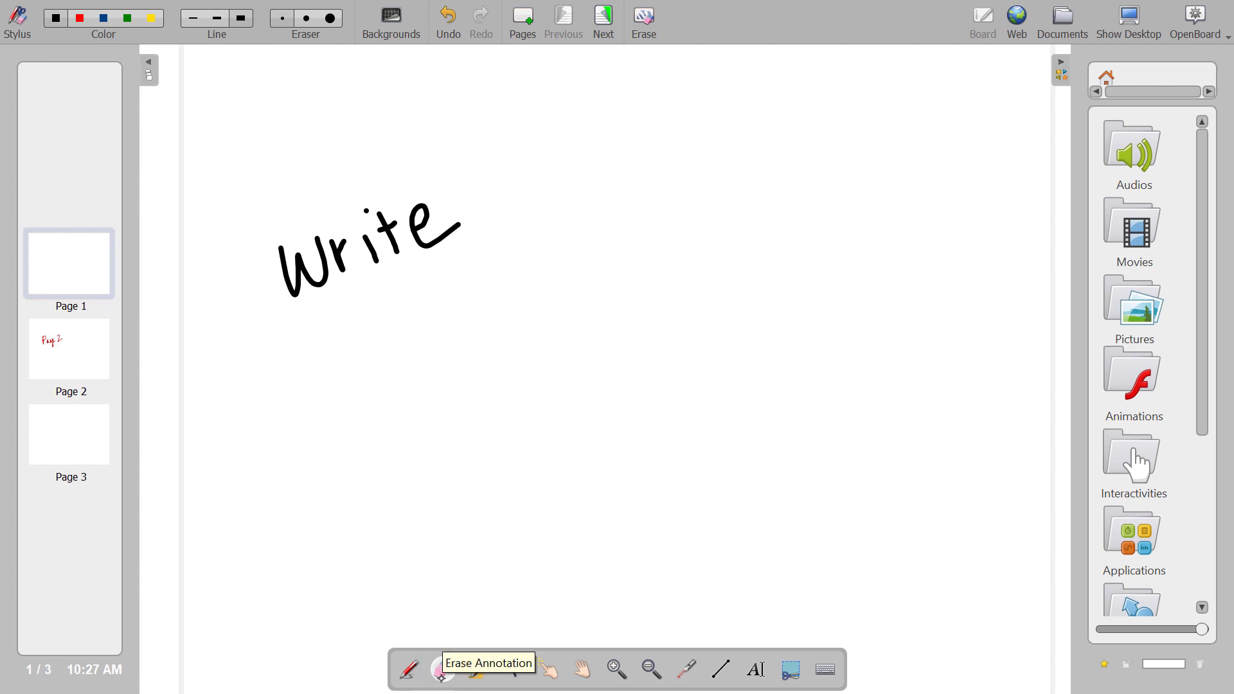
left_click(331, 18)
mouse_move(425, 225)
left_mouse_down()
mouse_move(422, 195)
mouse_move(427, 240)
mouse_move(408, 238)
left_mouse_up()
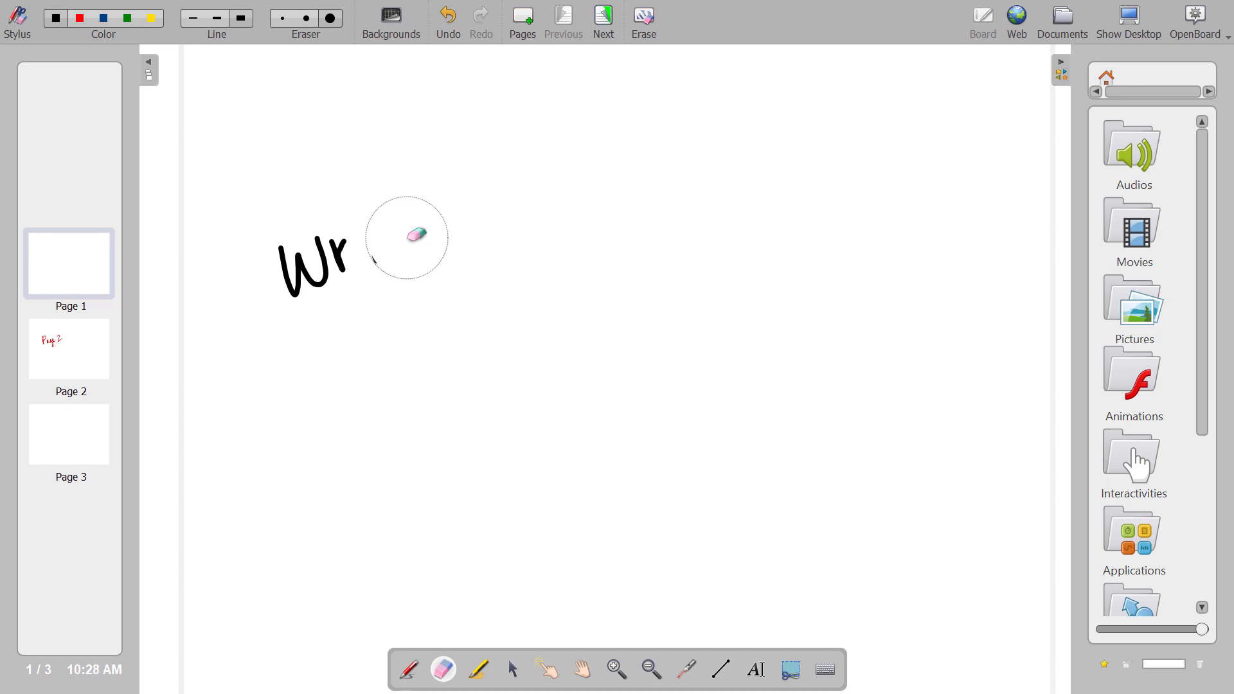
left_click(449, 22)
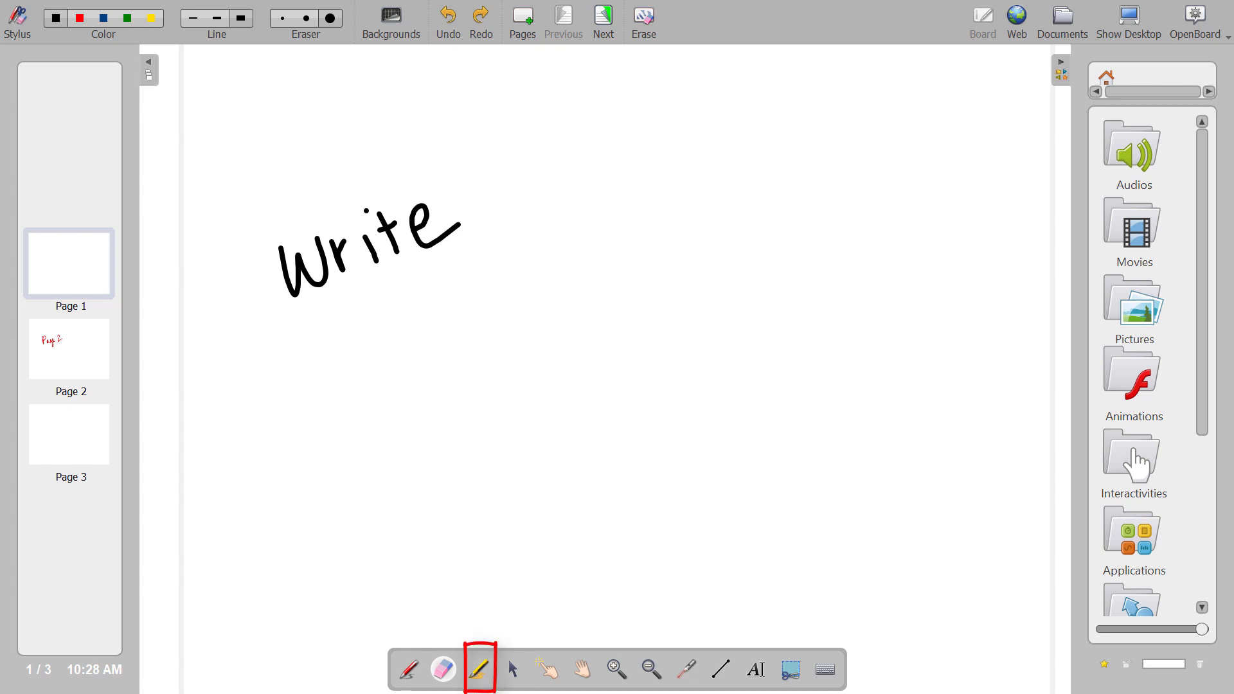
left_click(479, 672)
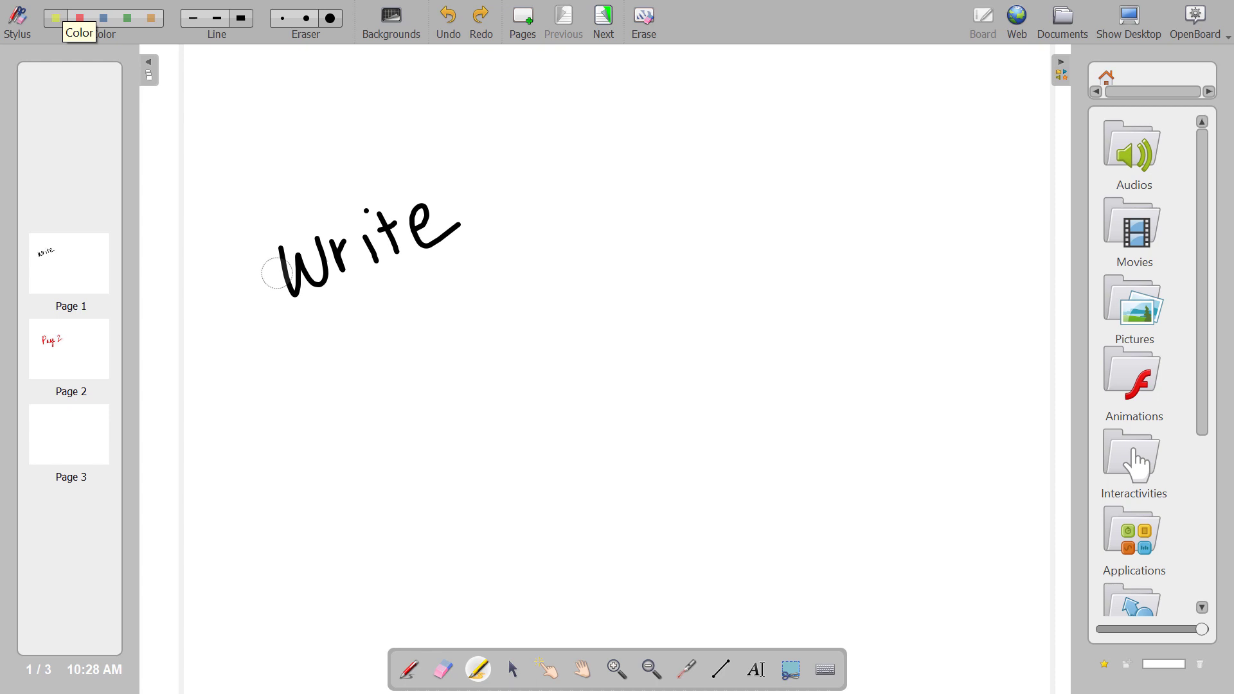
mouse_move(267, 270)
left_mouse_down()
mouse_move(449, 212)
mouse_move(411, 257)
mouse_move(472, 231)
left_mouse_up()
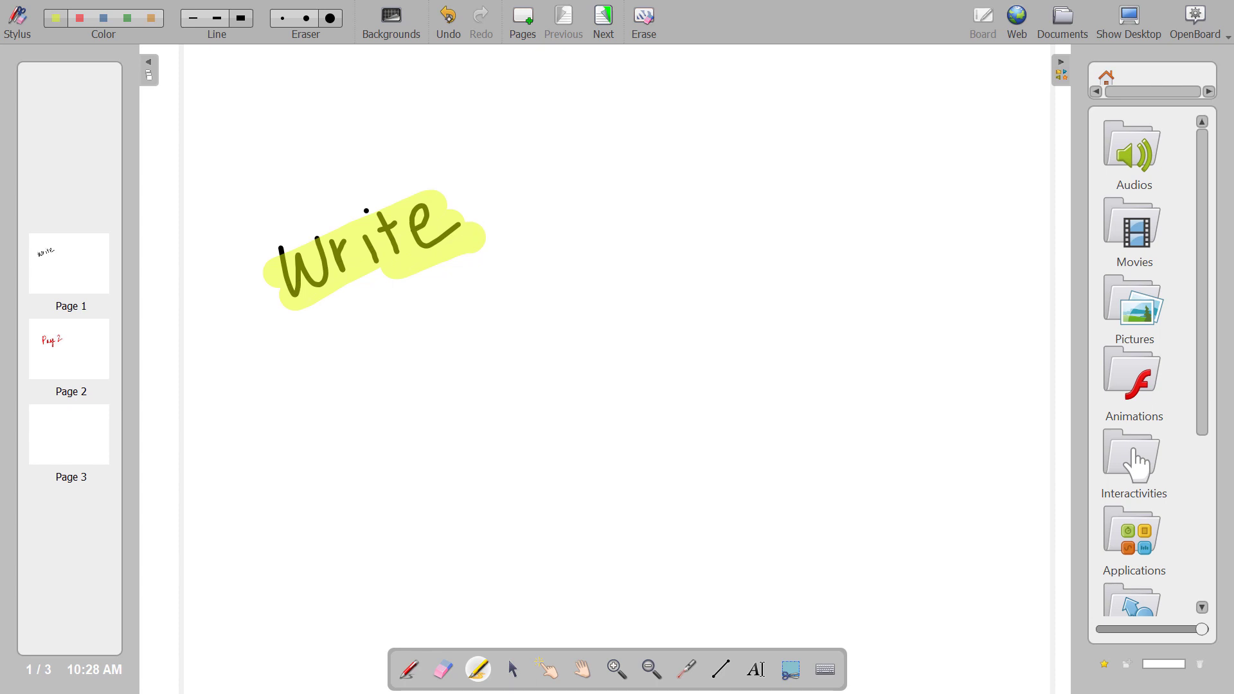
left_click(448, 20)
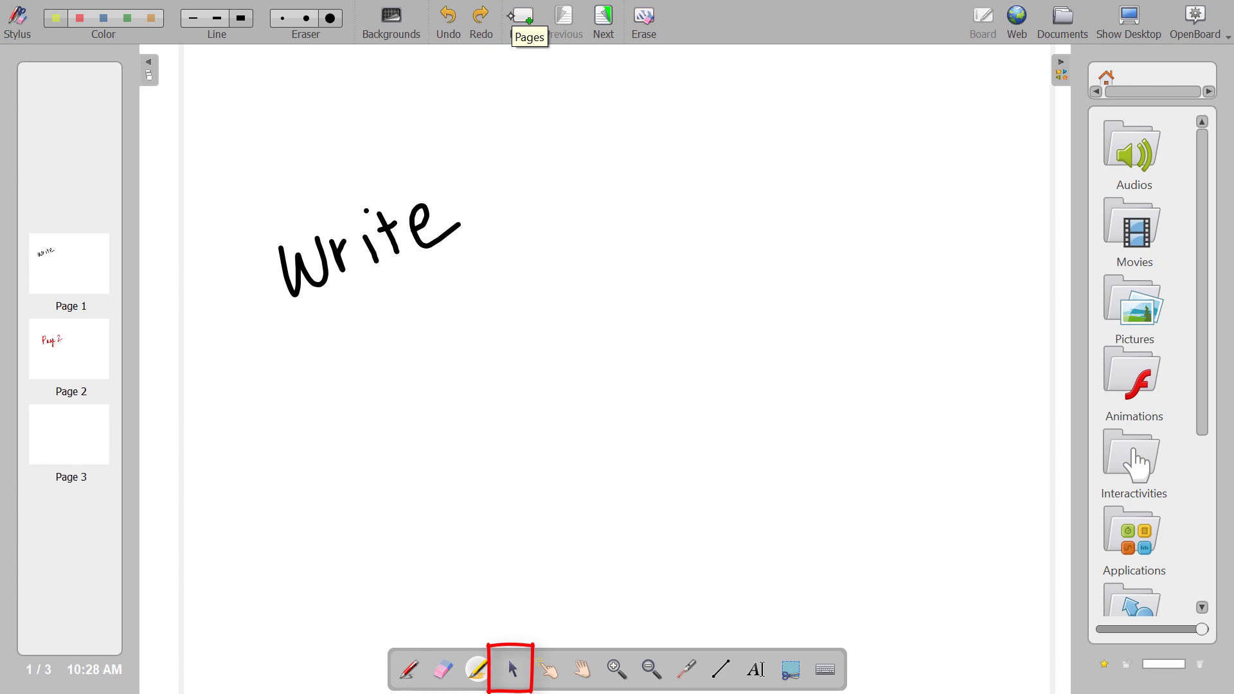
left_click(512, 669)
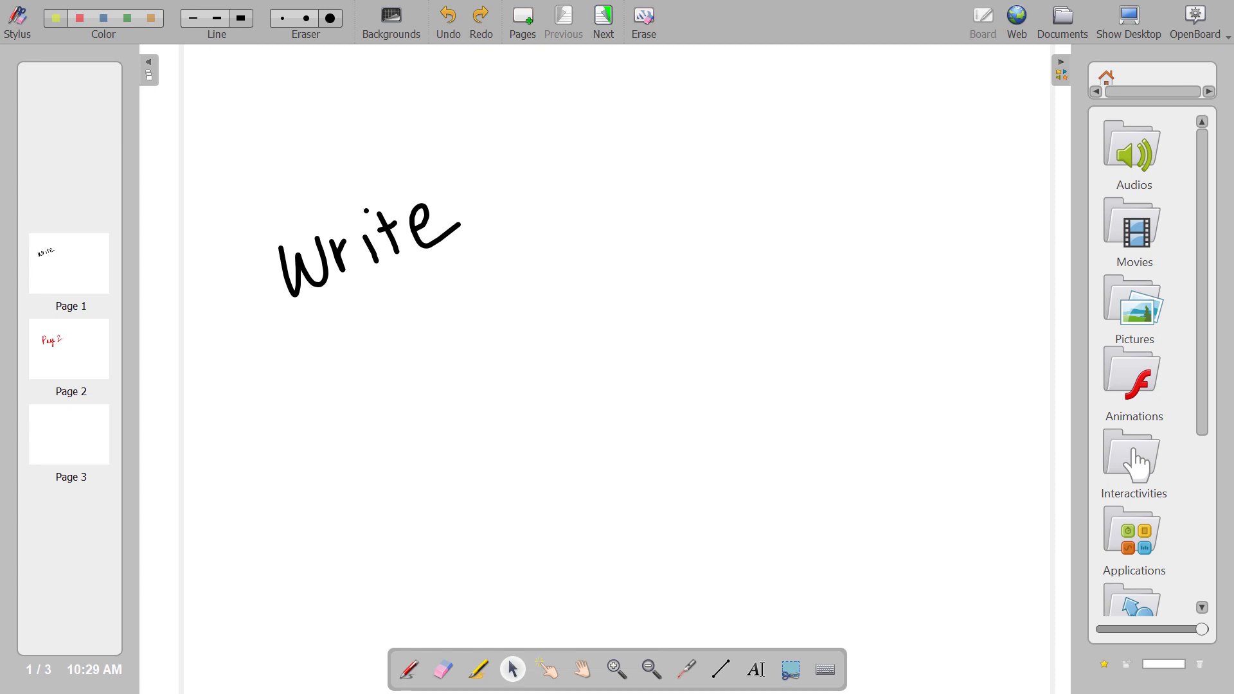
left_click(309, 289)
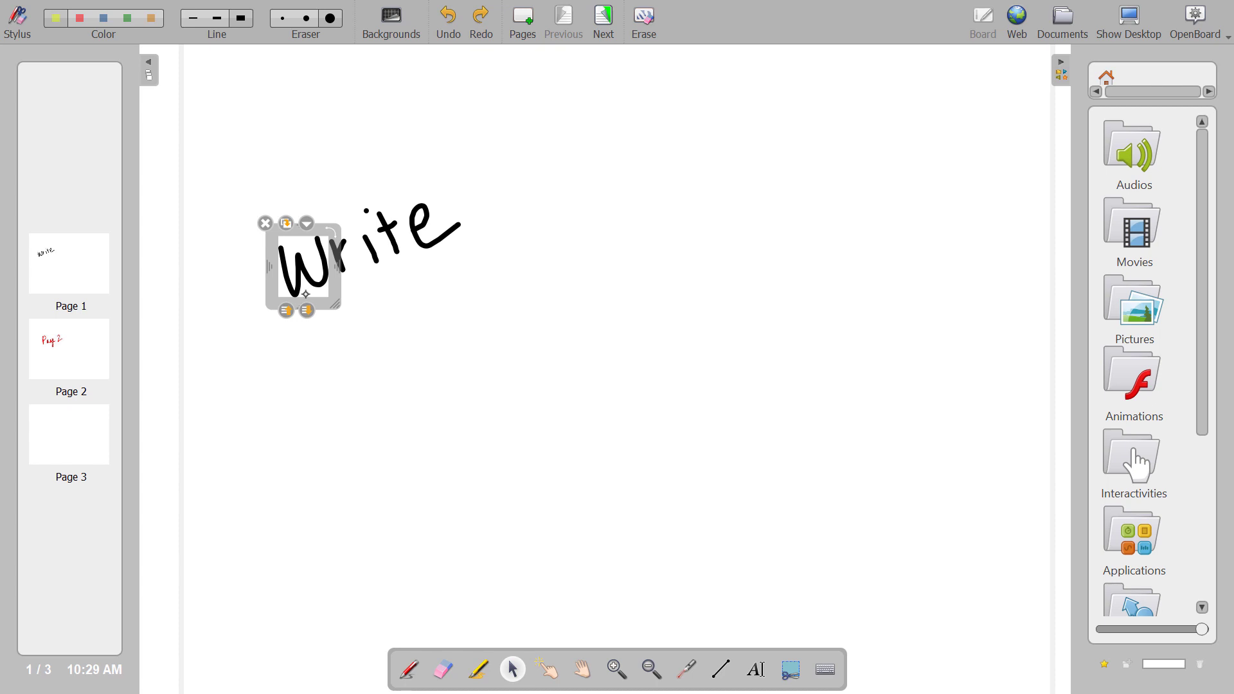
left_click(329, 359)
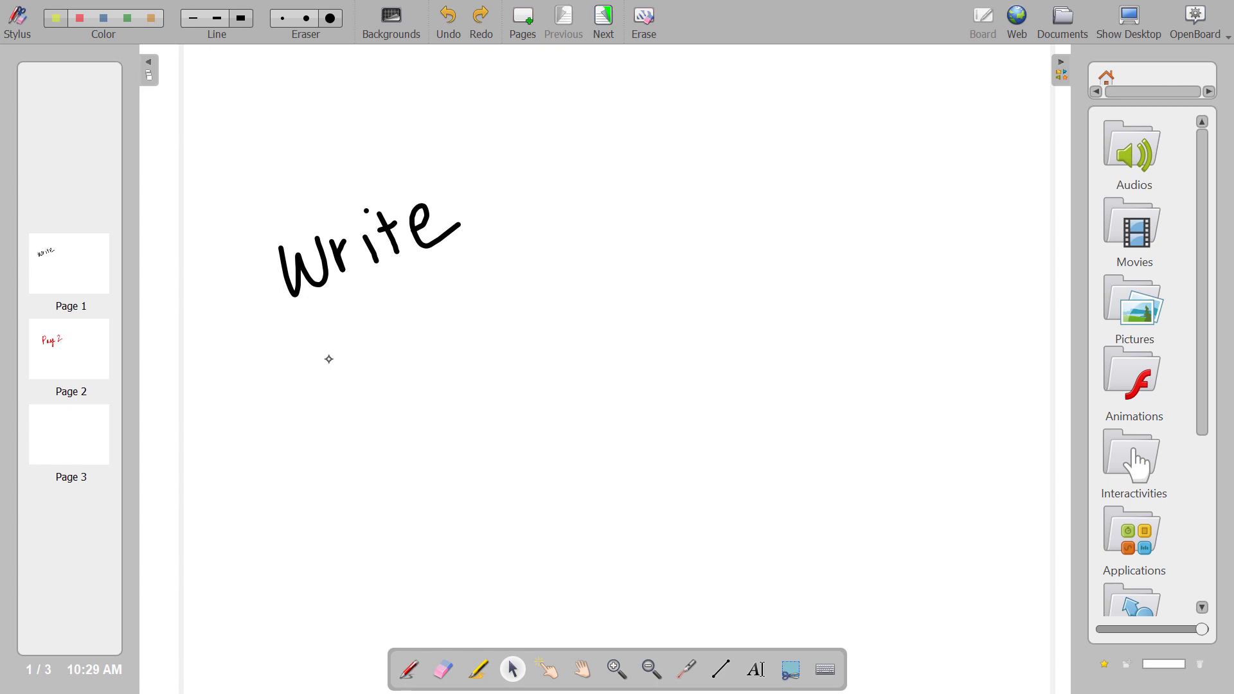
left_click_drag(250, 183, 563, 319)
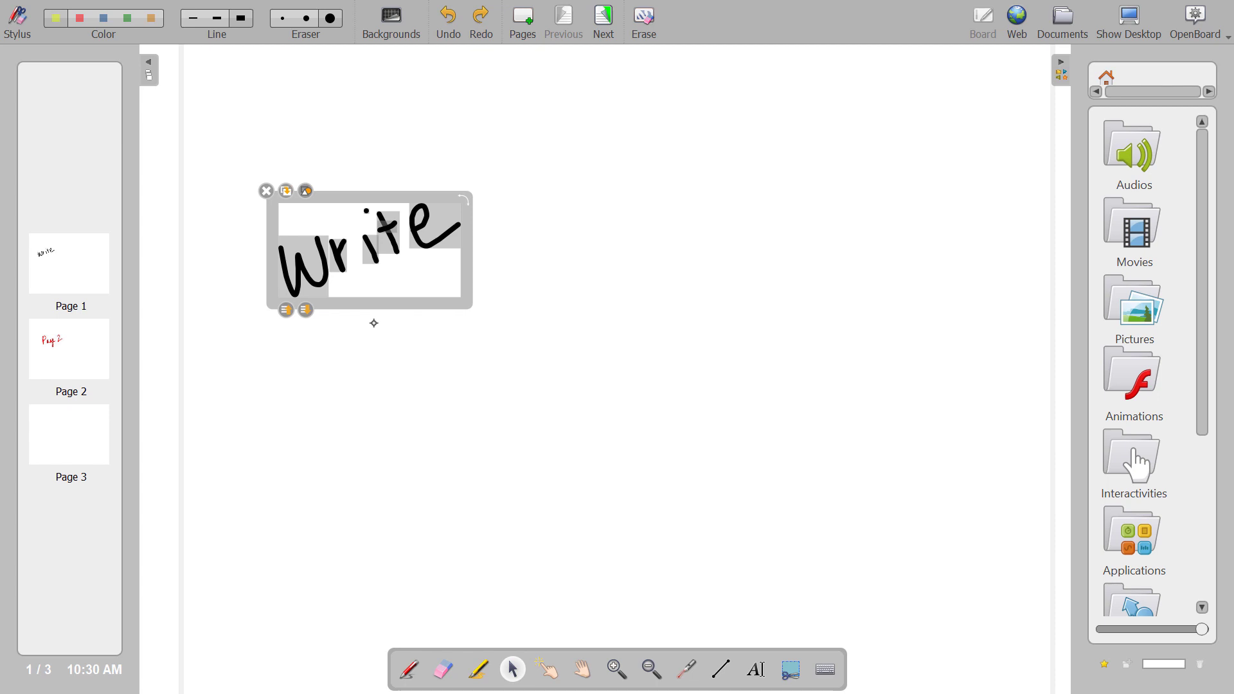
left_click(349, 472)
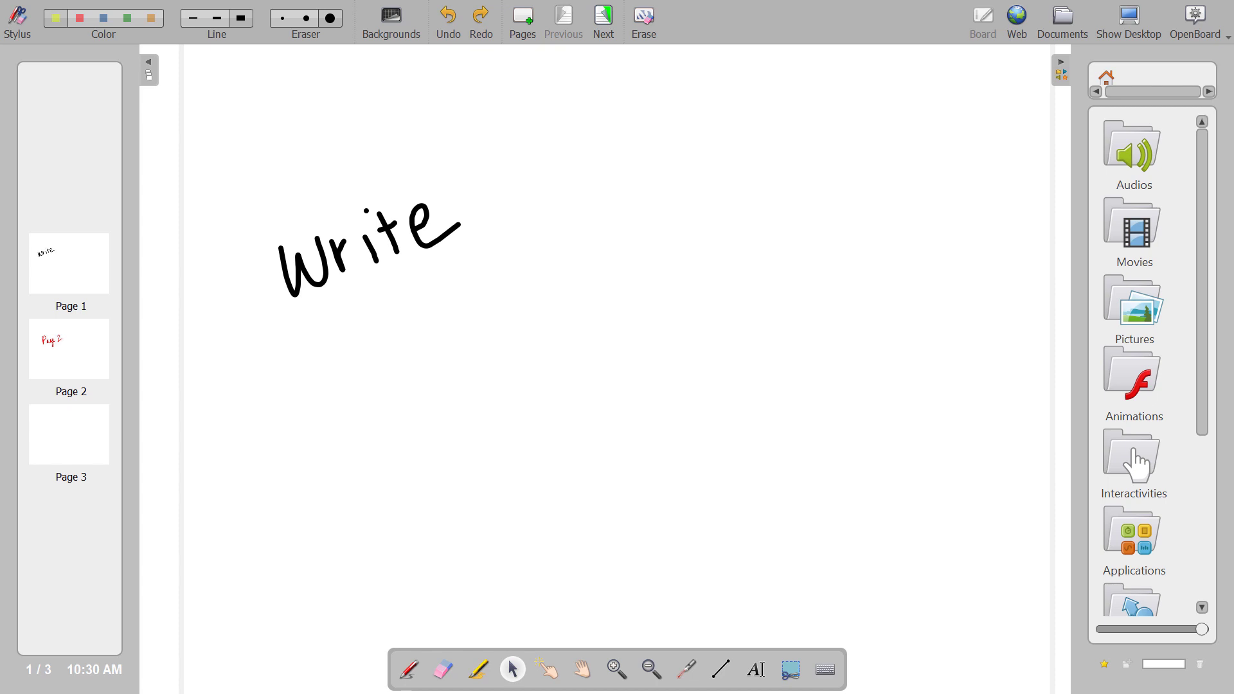
Step: Drag the W and r strokes of 'Write' to slightly new spots beside 'ite'
left_click(549, 668)
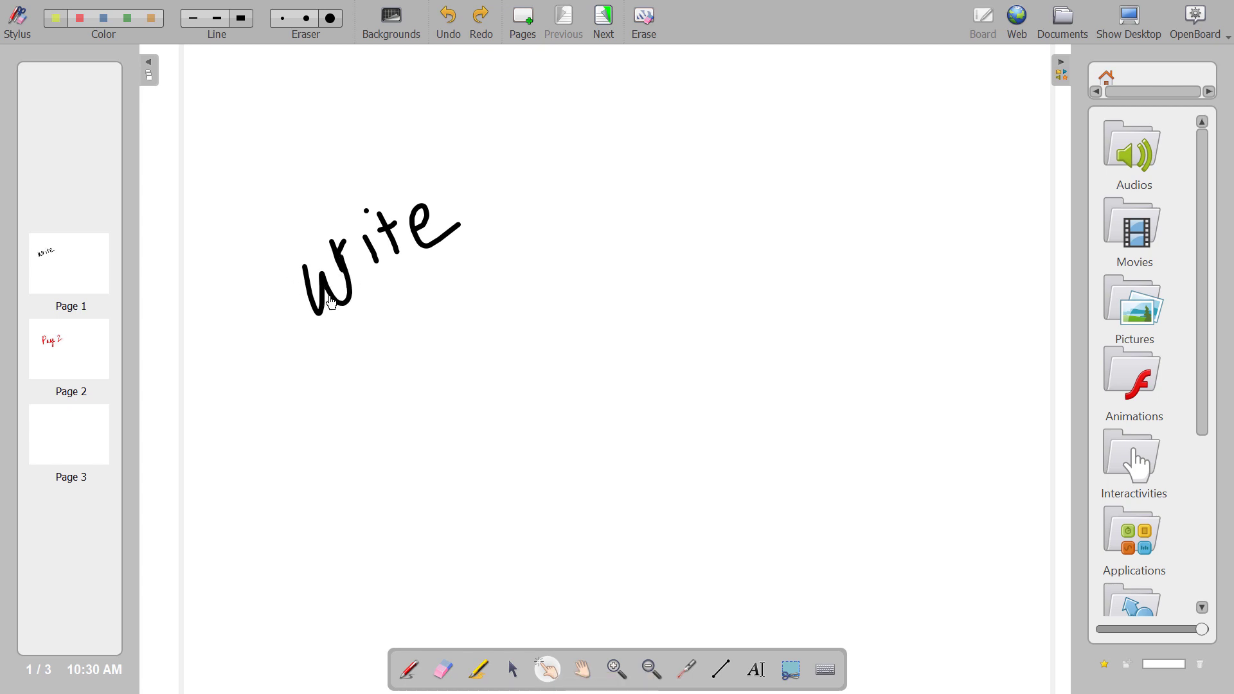
mouse_move(332, 303)
left_mouse_down()
mouse_move(442, 307)
mouse_move(421, 196)
mouse_move(280, 273)
mouse_move(313, 285)
mouse_move(302, 260)
left_mouse_up()
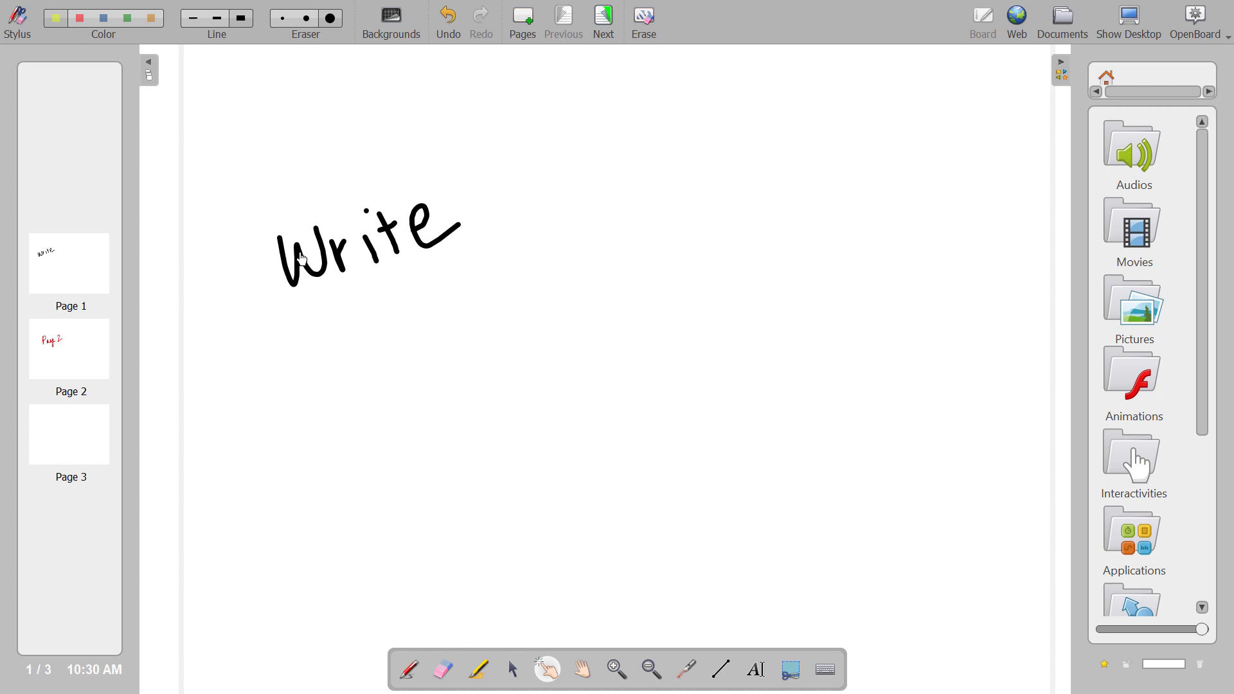
mouse_move(340, 260)
left_mouse_down()
mouse_move(408, 303)
mouse_move(495, 166)
mouse_move(350, 214)
mouse_move(351, 263)
mouse_move(348, 248)
left_mouse_up()
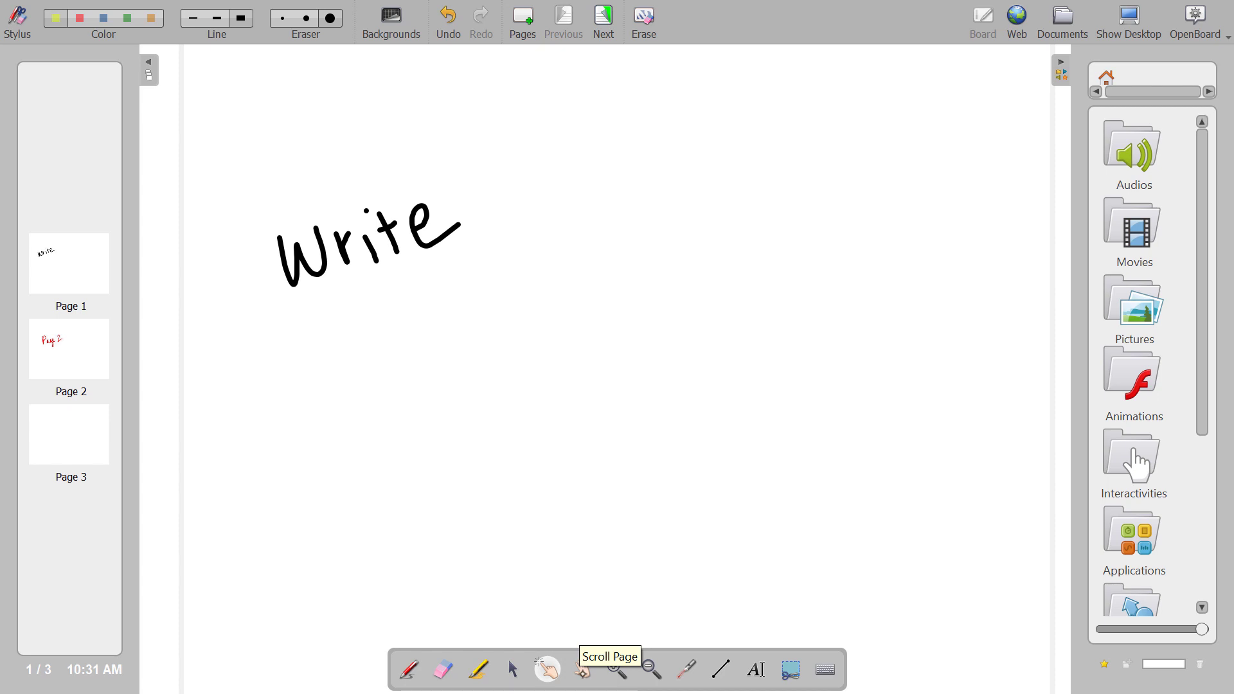
Step: Pan the page around the board in several directions, then re-centre it on 'Write'
left_click(583, 672)
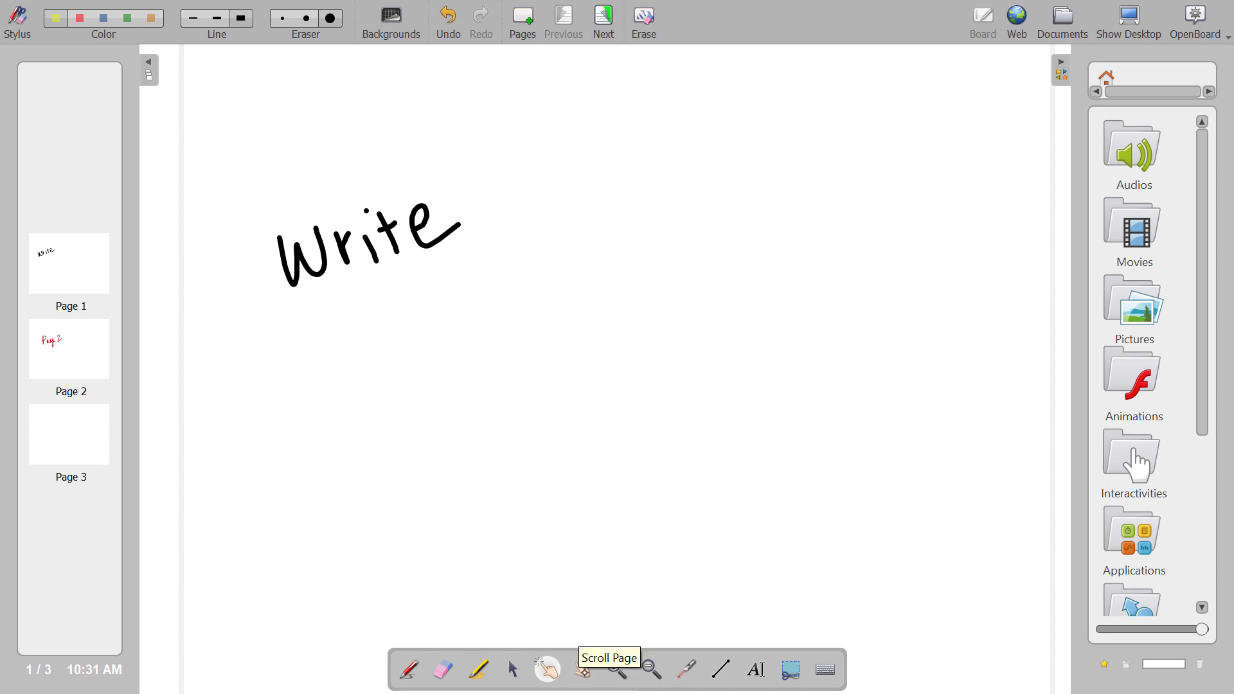
left_click(583, 670)
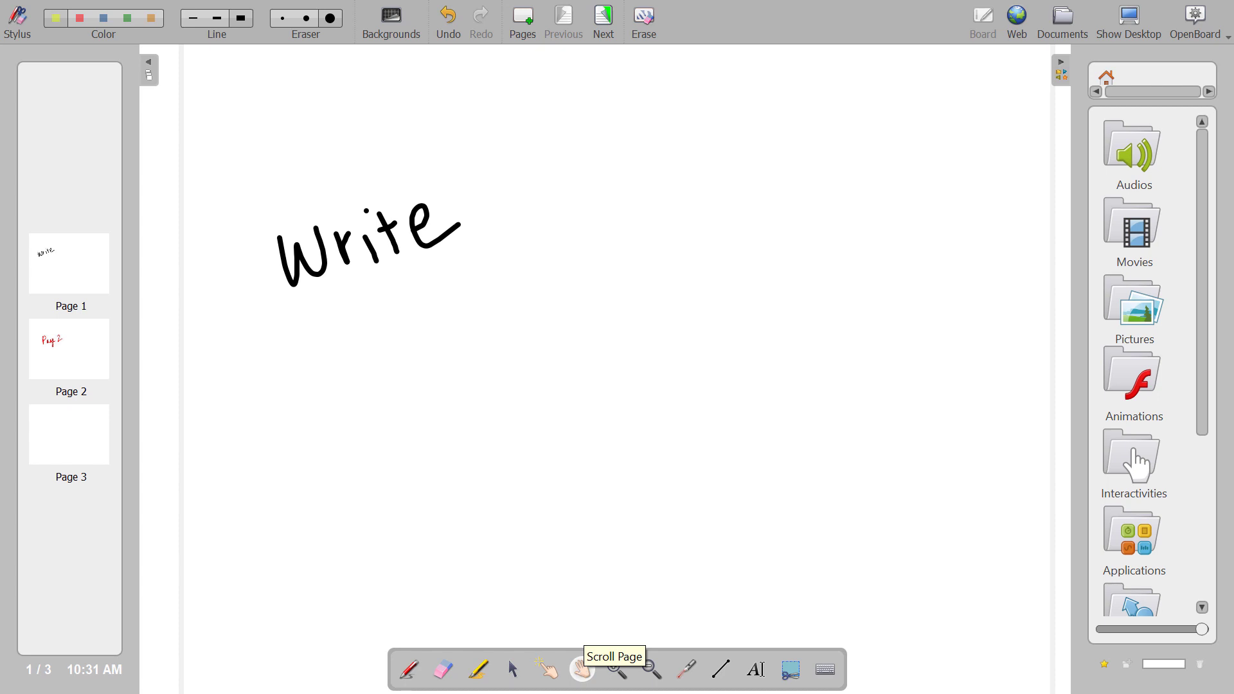
left_click_drag(463, 253, 413, 267)
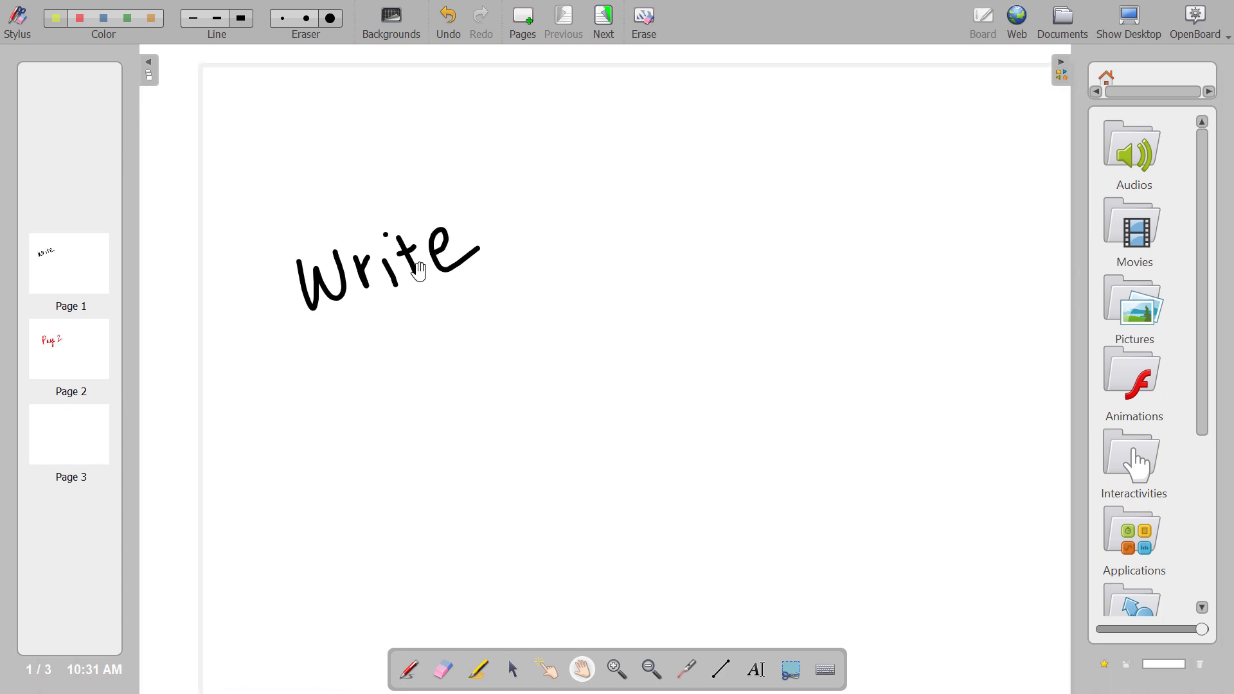
left_click_drag(638, 245, 915, 340)
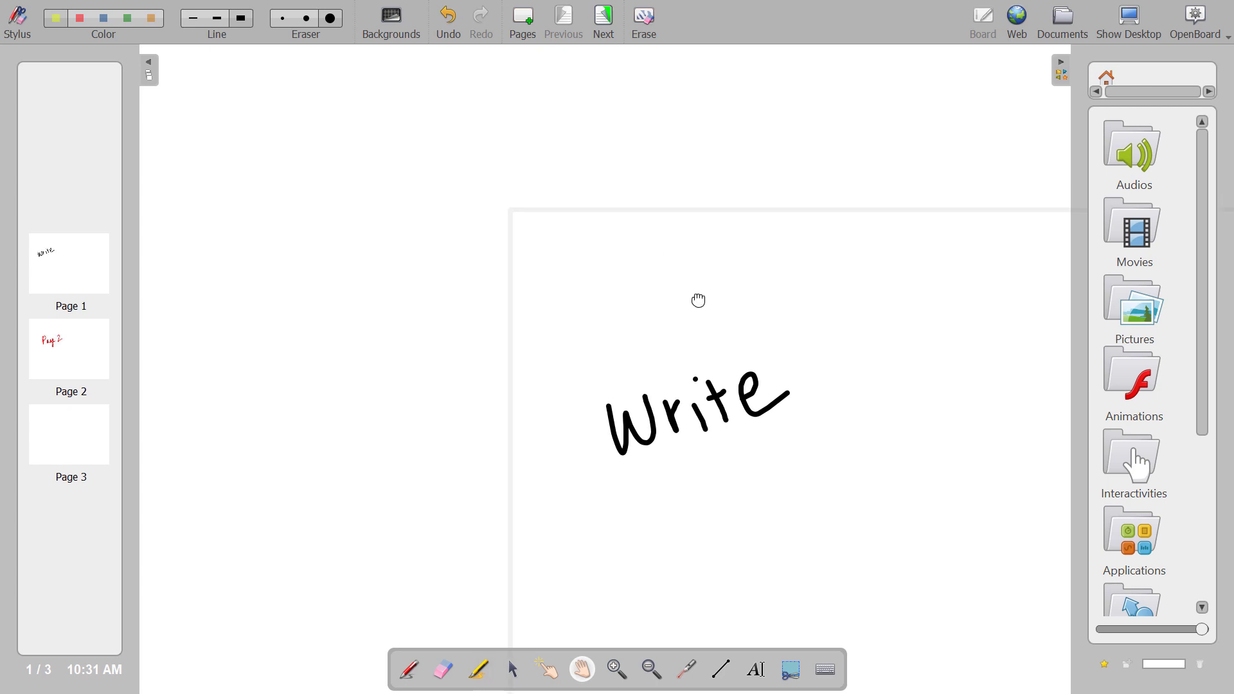
left_click_drag(696, 298, 515, 64)
left_click_drag(675, 319, 474, 212)
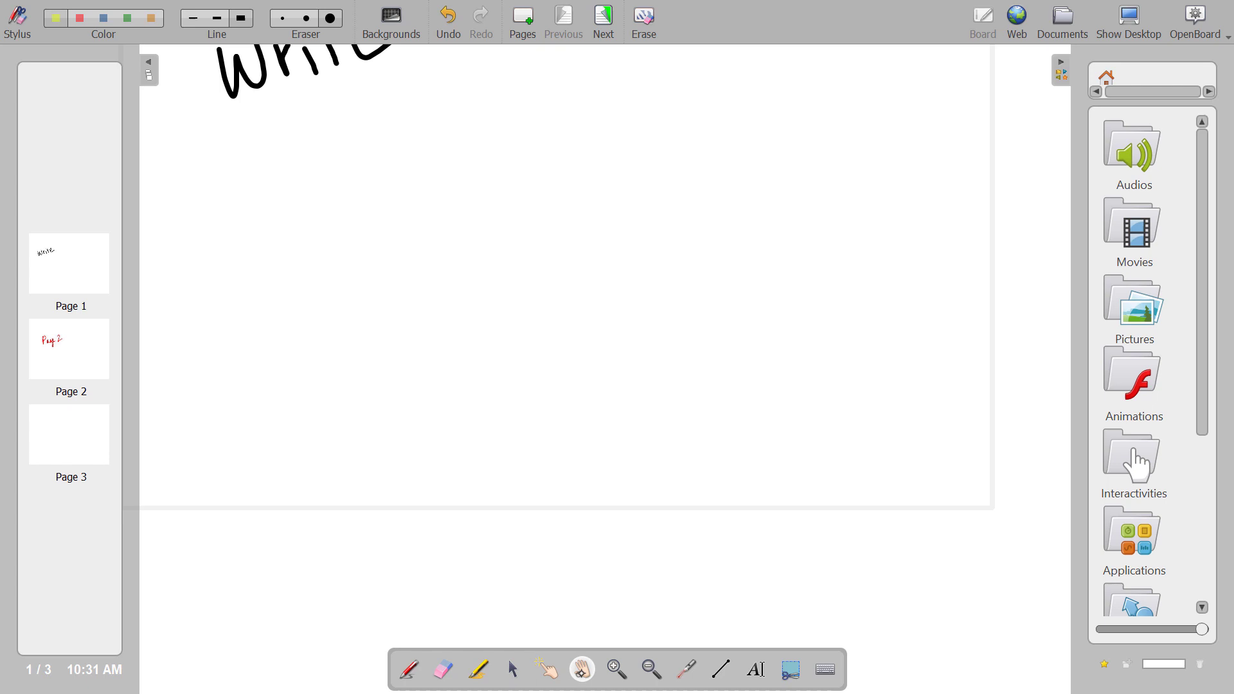
double_click(582, 669)
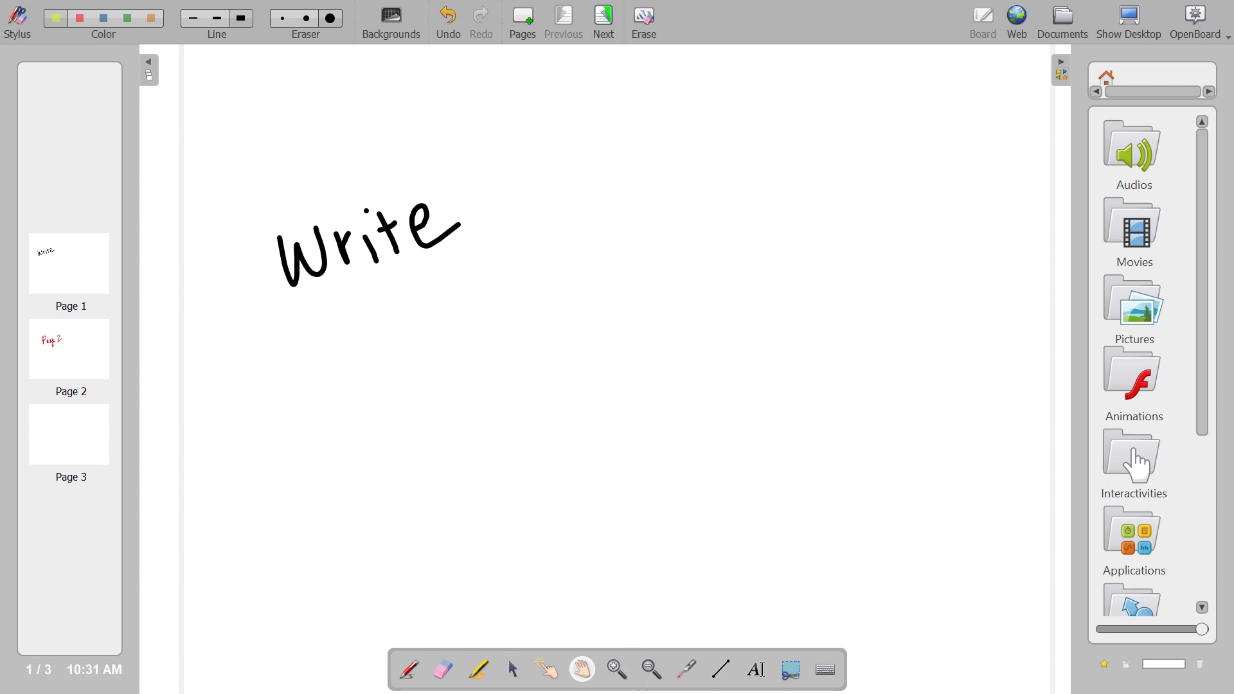
Step: Collapse the audio, movie and picture library panel on the right
left_click(1062, 62)
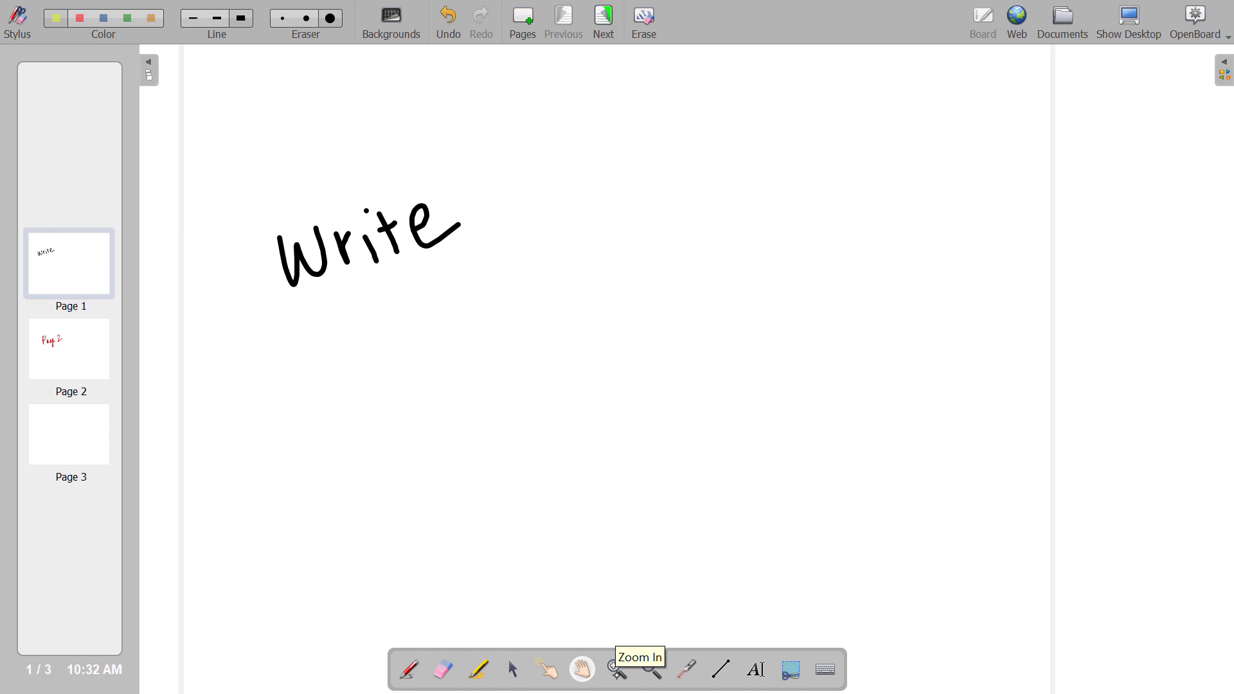
left_click(617, 670)
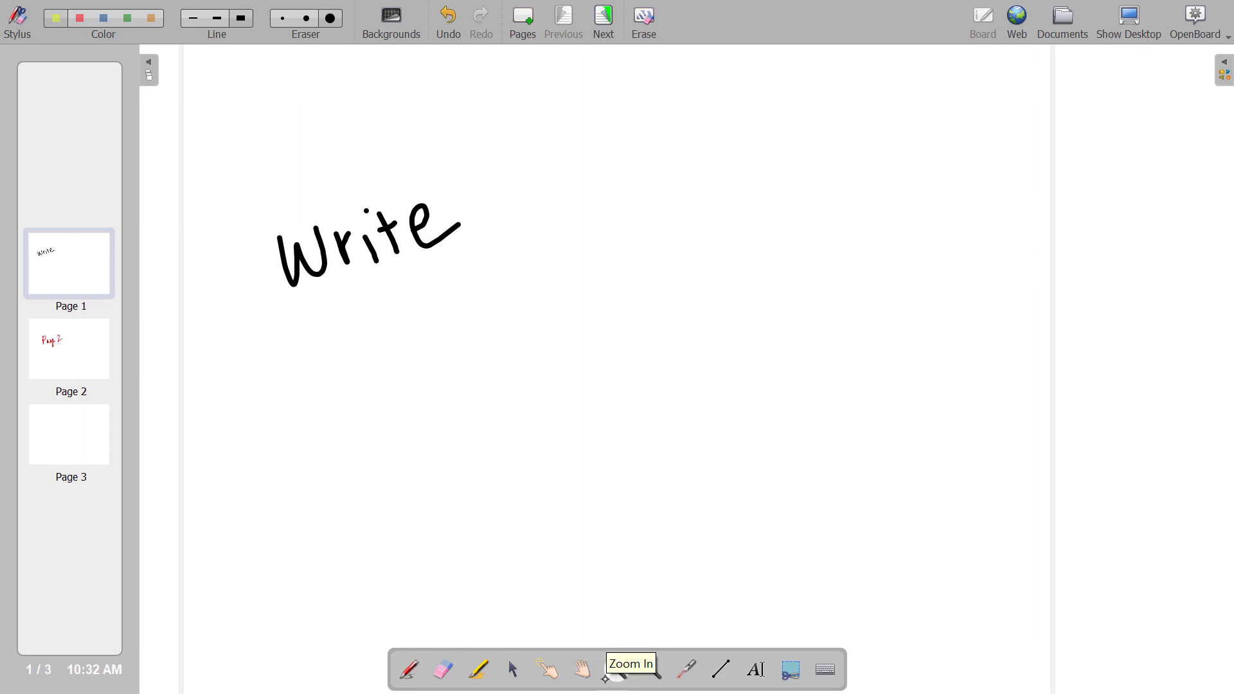
left_click(336, 257)
left_click(357, 256)
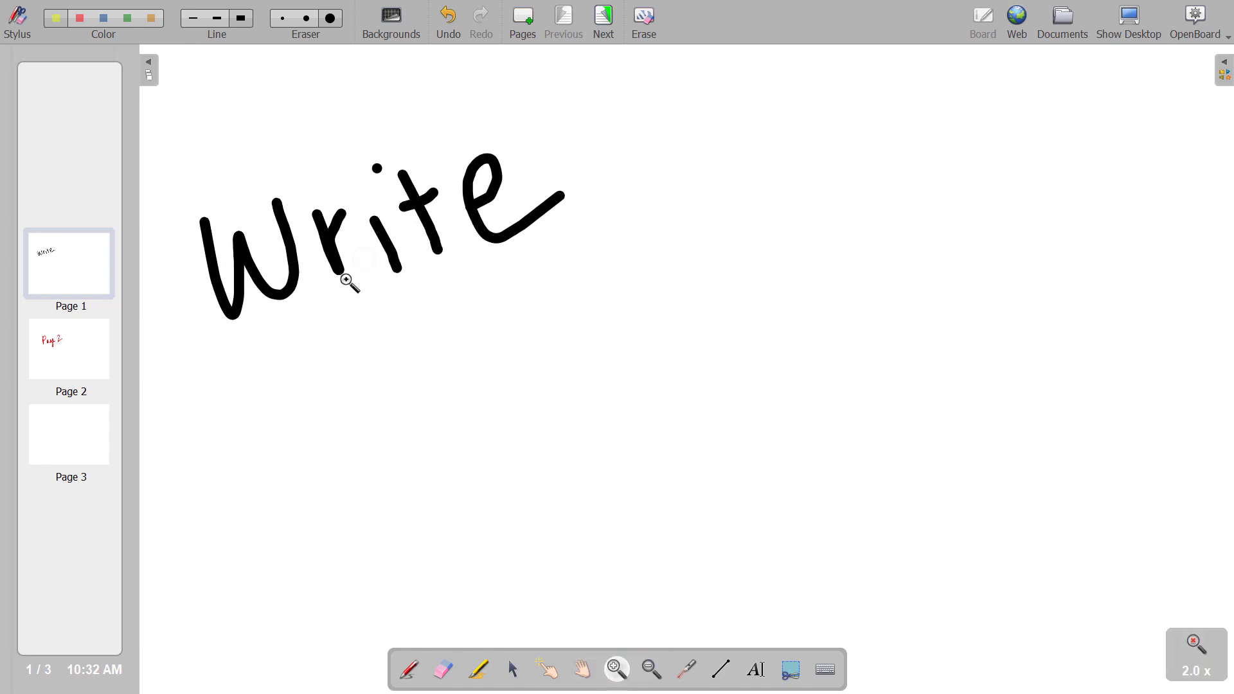
left_click(366, 233)
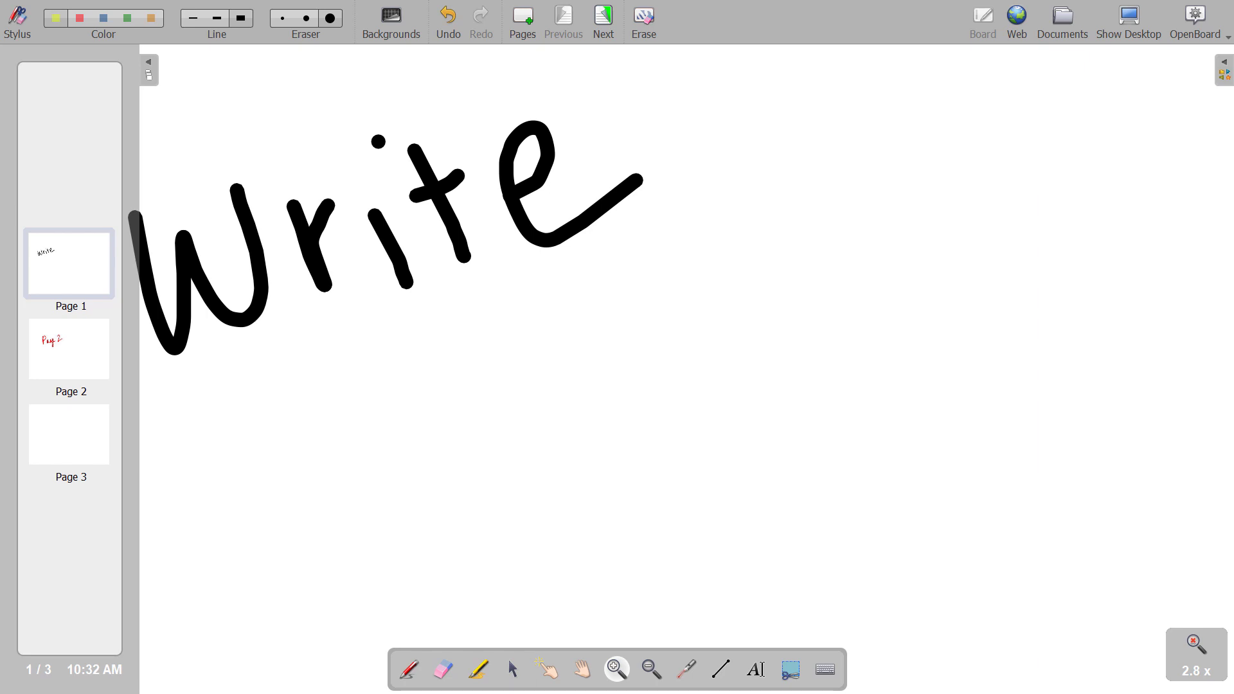
left_click(1192, 648)
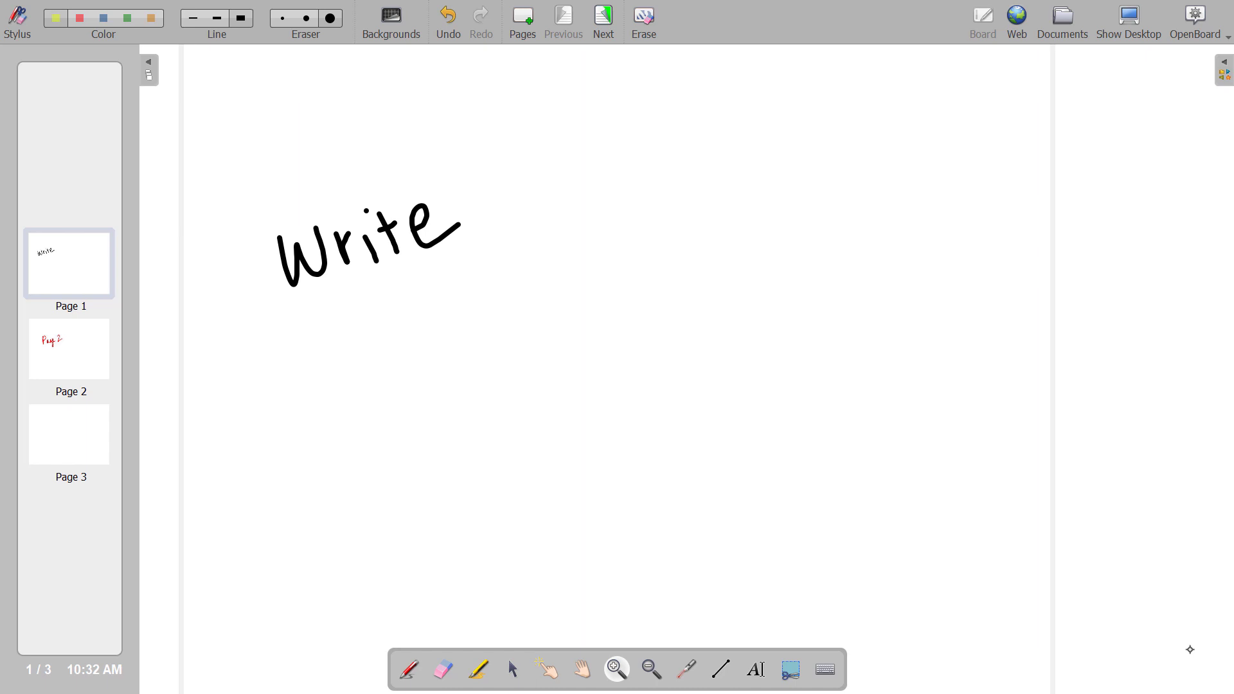
left_click(640, 671)
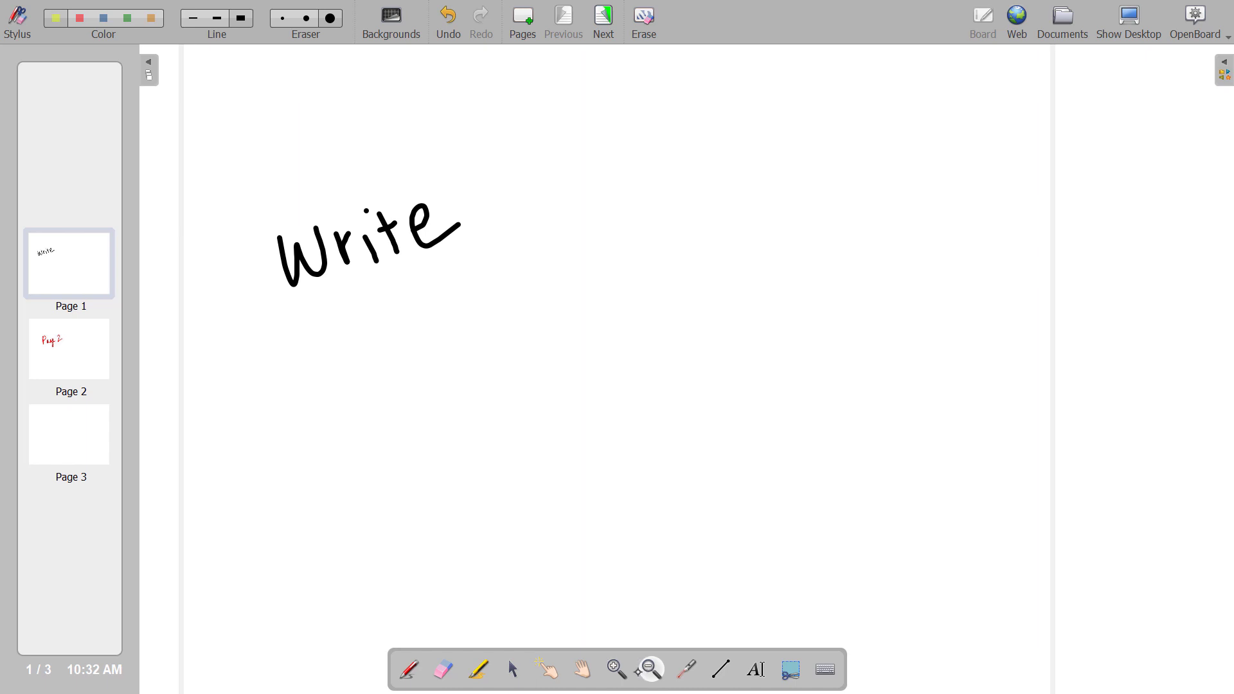
left_click(378, 255)
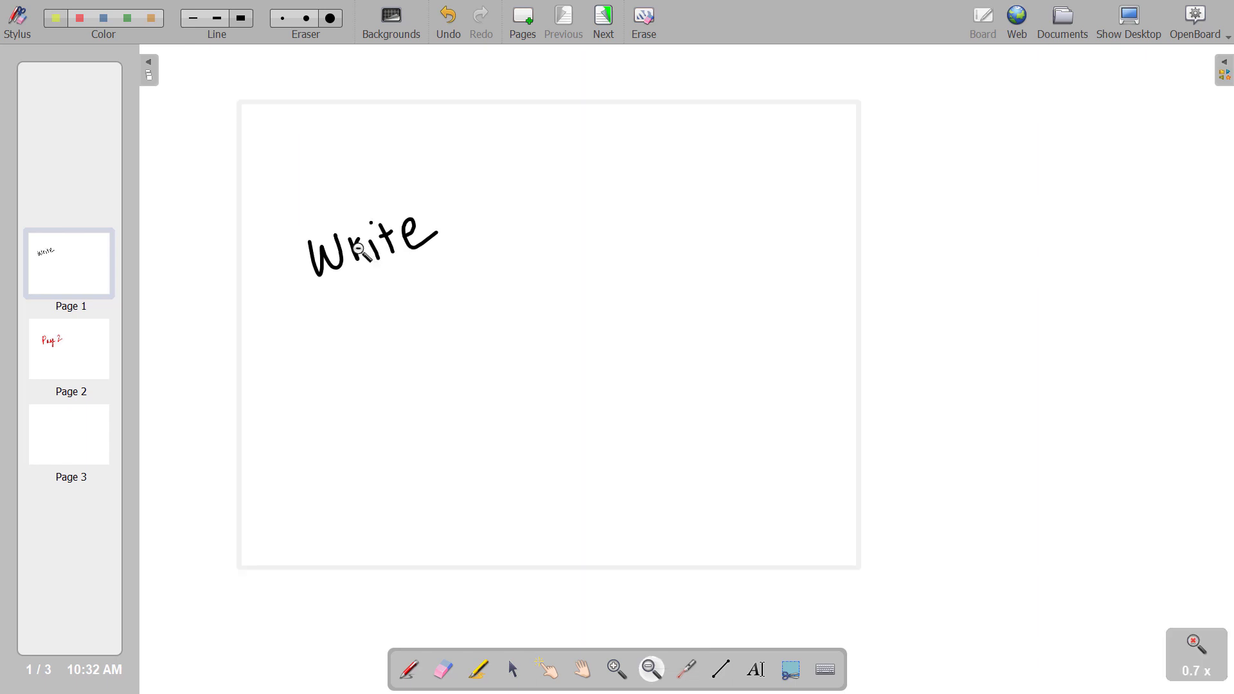
left_click(361, 251)
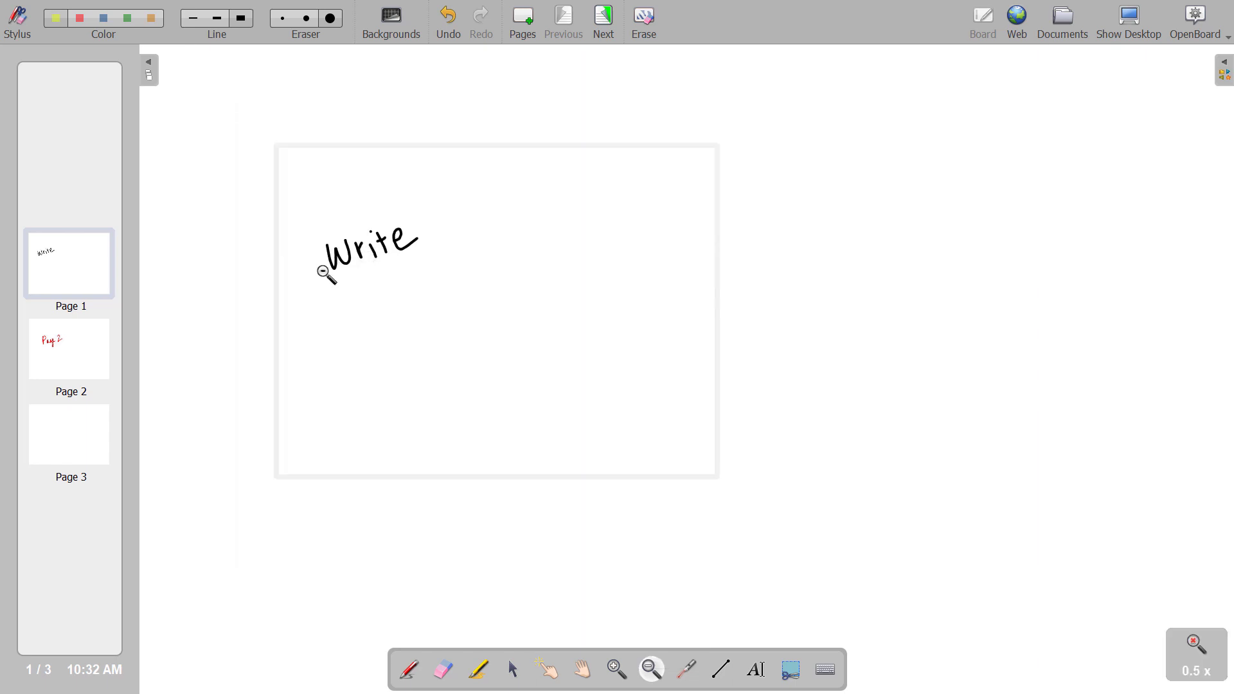
left_click(1191, 650)
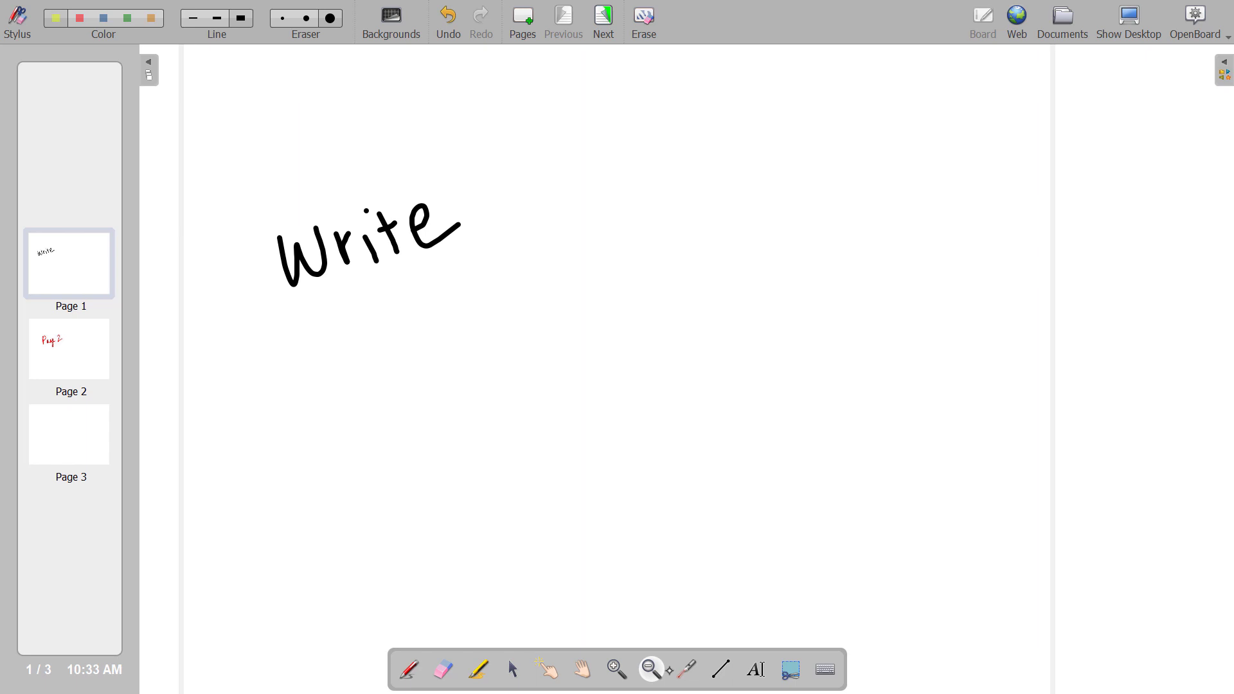
mouse_move(668, 649)
left_mouse_down()
mouse_move(686, 692)
mouse_move(672, 649)
left_mouse_up()
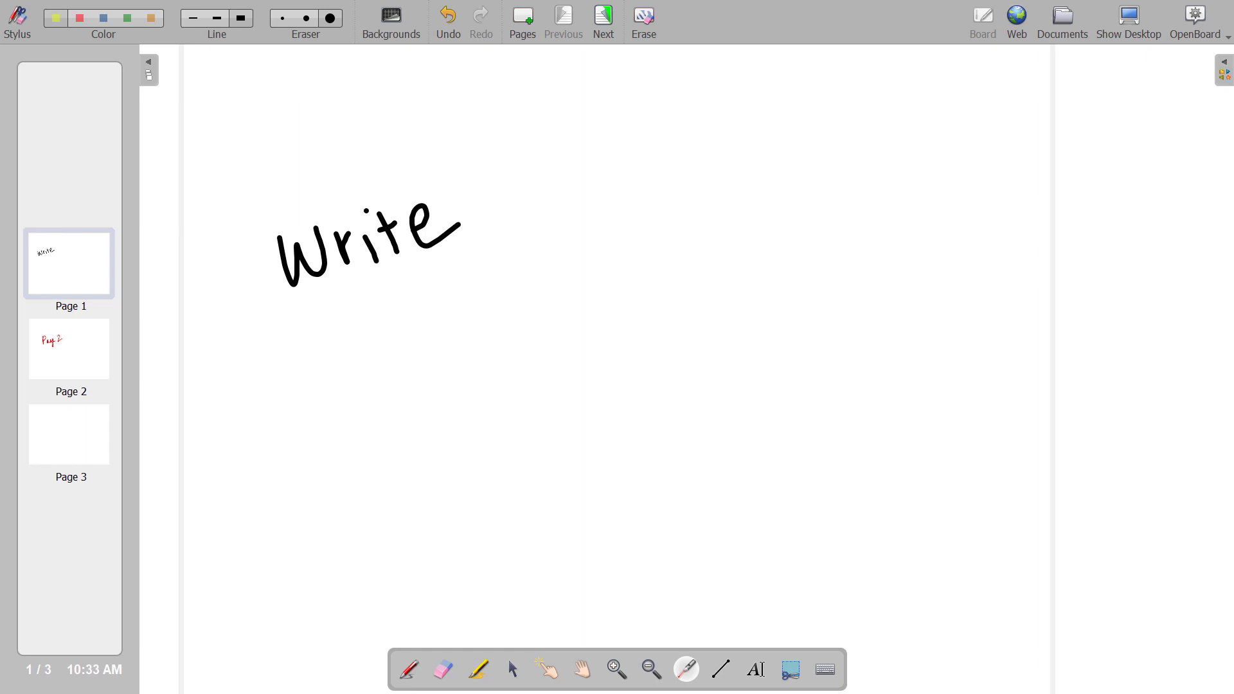
Step: Draw black straight-line edges forming a triangle below and right of 'Write'
mouse_move(696, 642)
left_mouse_down()
mouse_move(695, 691)
mouse_move(744, 643)
mouse_move(697, 644)
left_mouse_up()
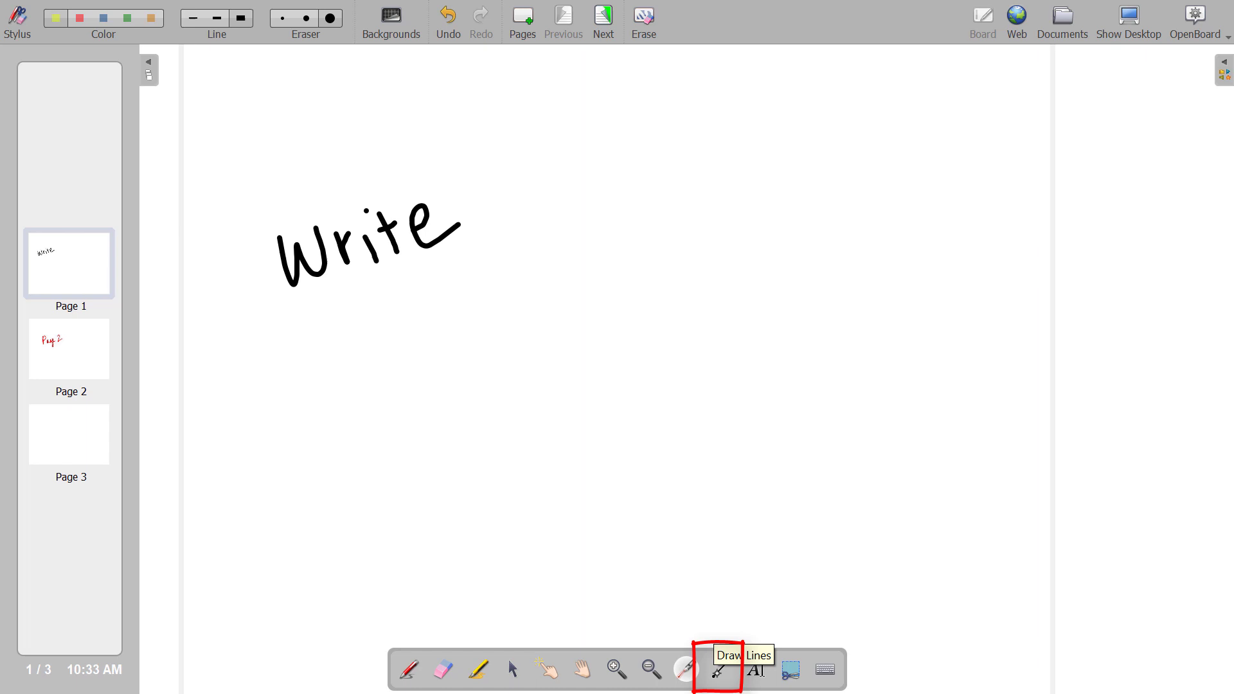
left_click(719, 670)
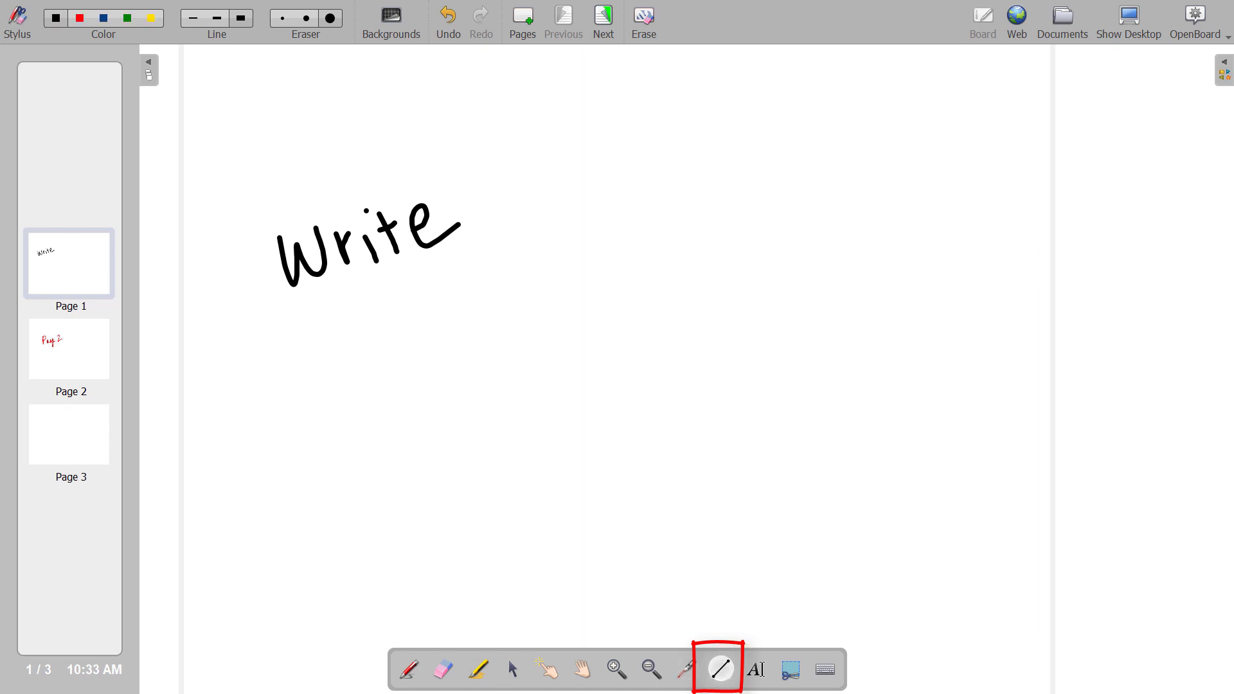
left_click_drag(363, 393, 699, 442)
mouse_move(364, 394)
left_mouse_down()
mouse_move(610, 187)
mouse_move(697, 443)
left_mouse_up()
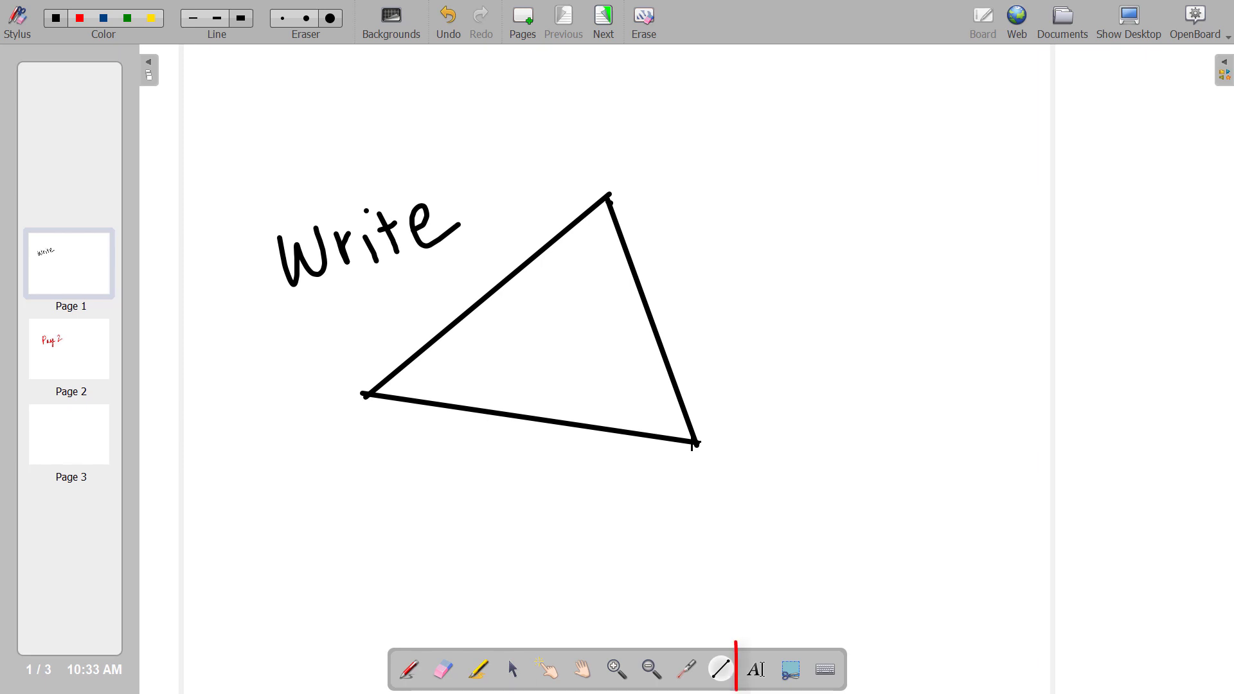
Step: Add a text box right of the triangle reading 'openboard', widened to fit one line
left_click(758, 671)
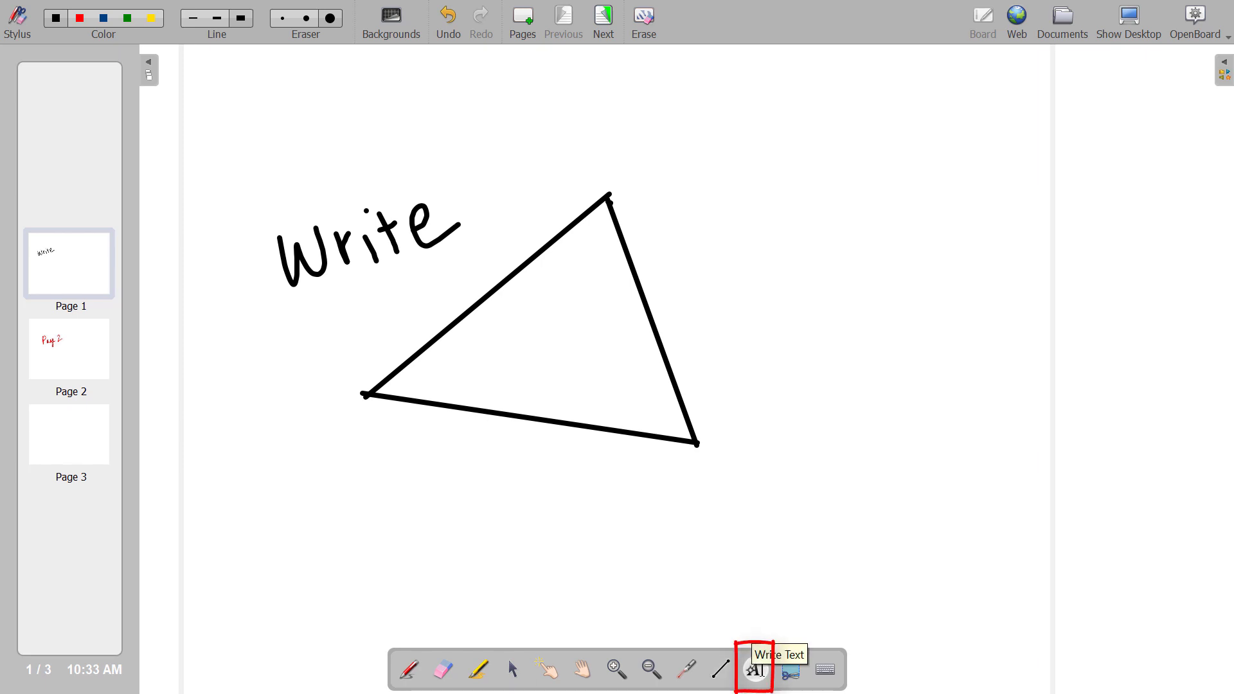
left_click(716, 278)
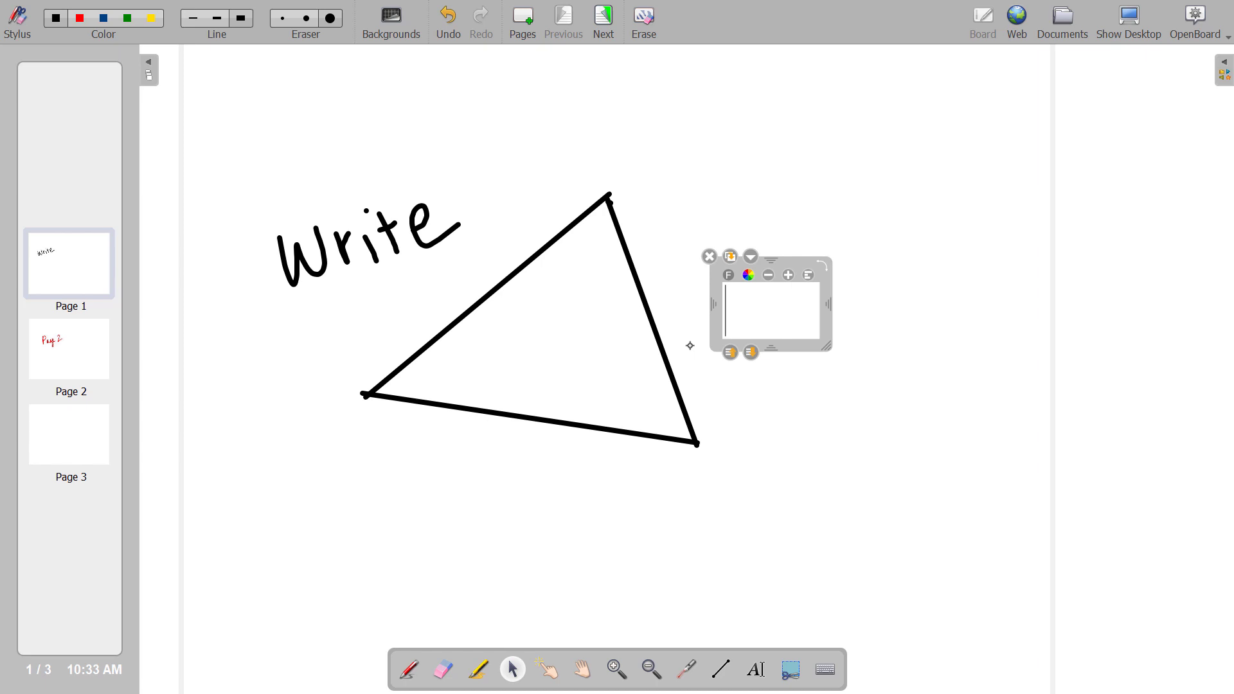
type("open b")
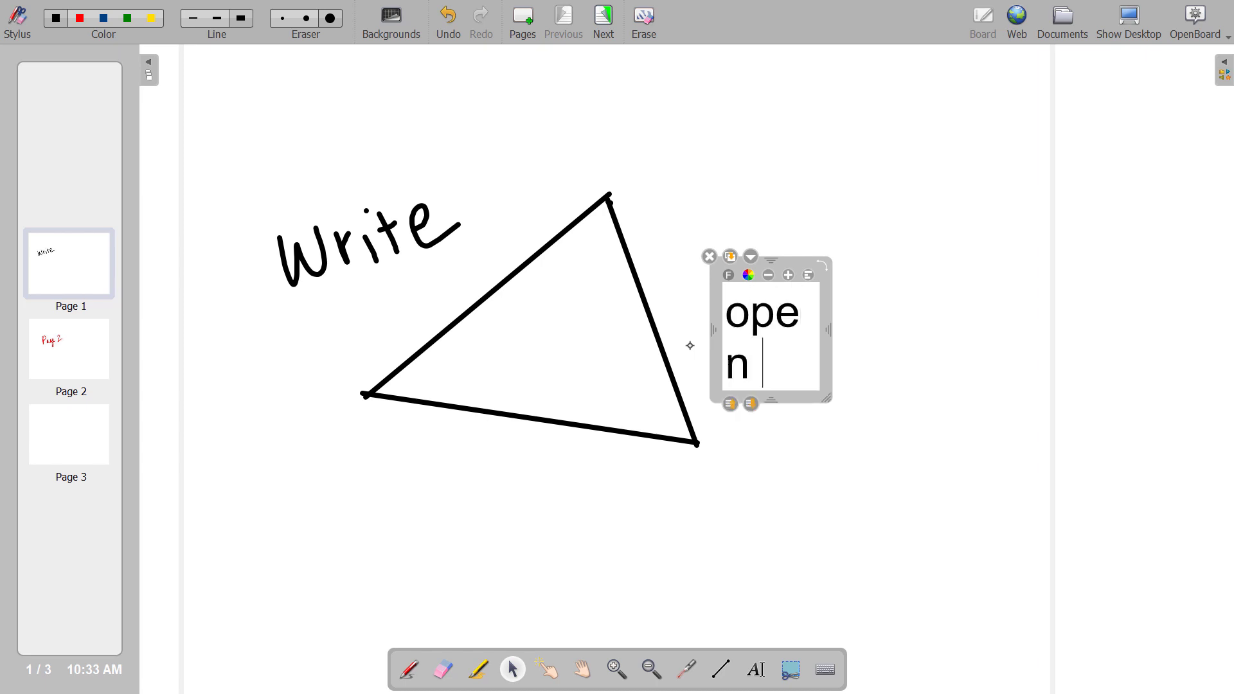
key("BackSpace")
type("board")
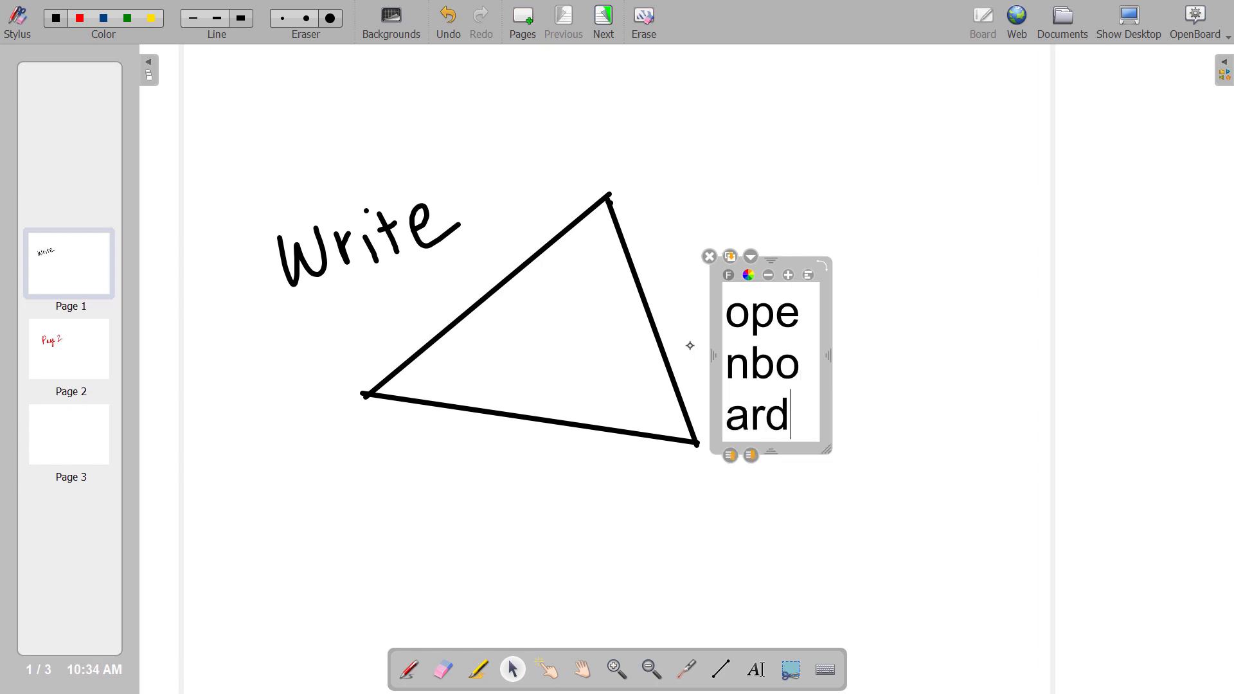
left_click_drag(830, 356, 906, 354)
left_click_drag(949, 351, 971, 351)
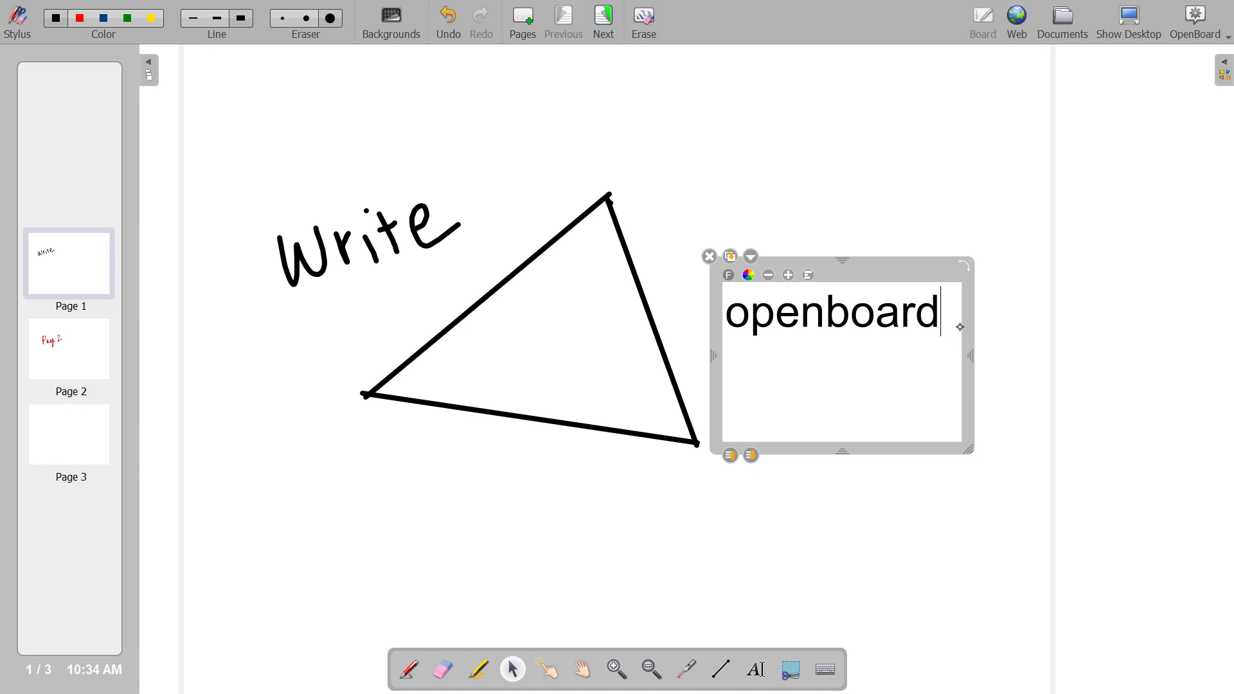
Step: Select the whole word 'openboard' inside the text box
double_click(808, 316)
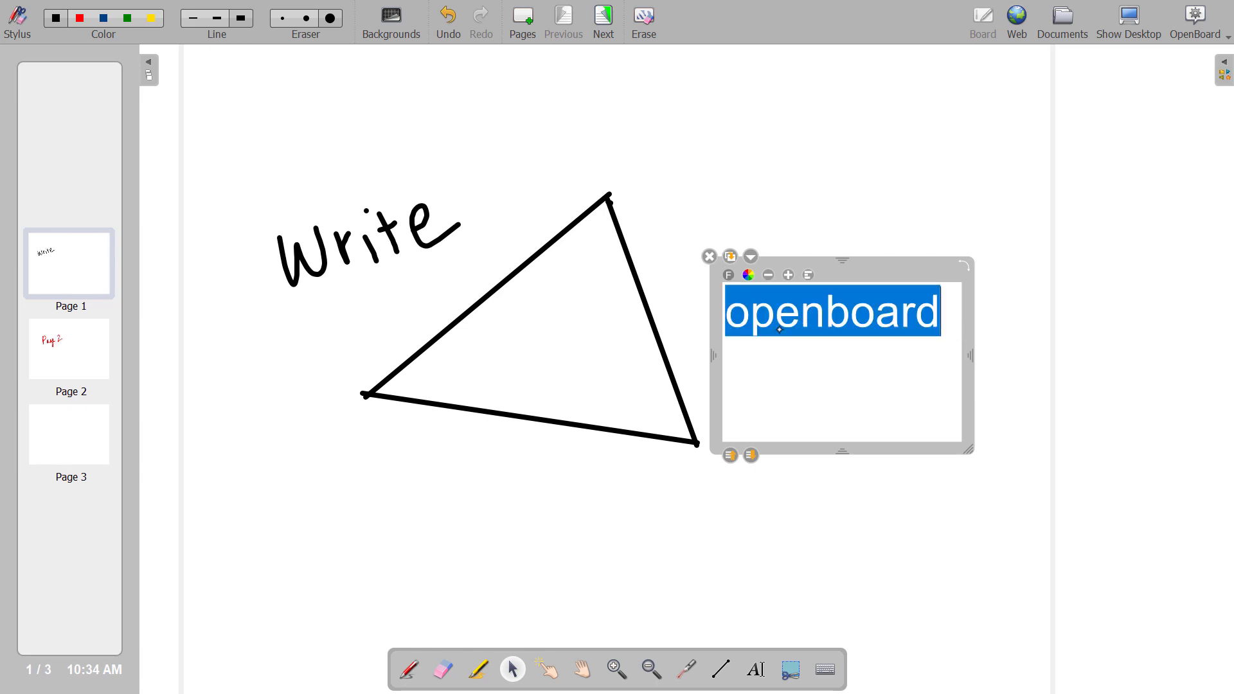
left_click(779, 327)
left_click(834, 303)
left_click(806, 316)
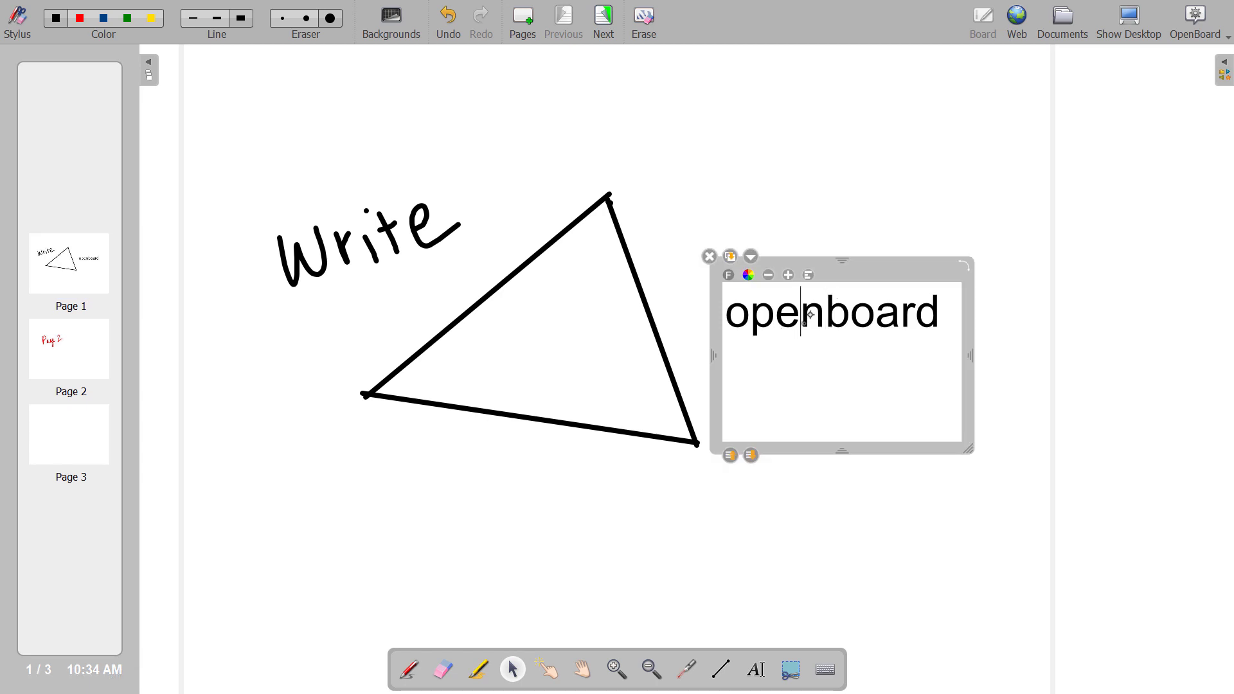
double_click(810, 316)
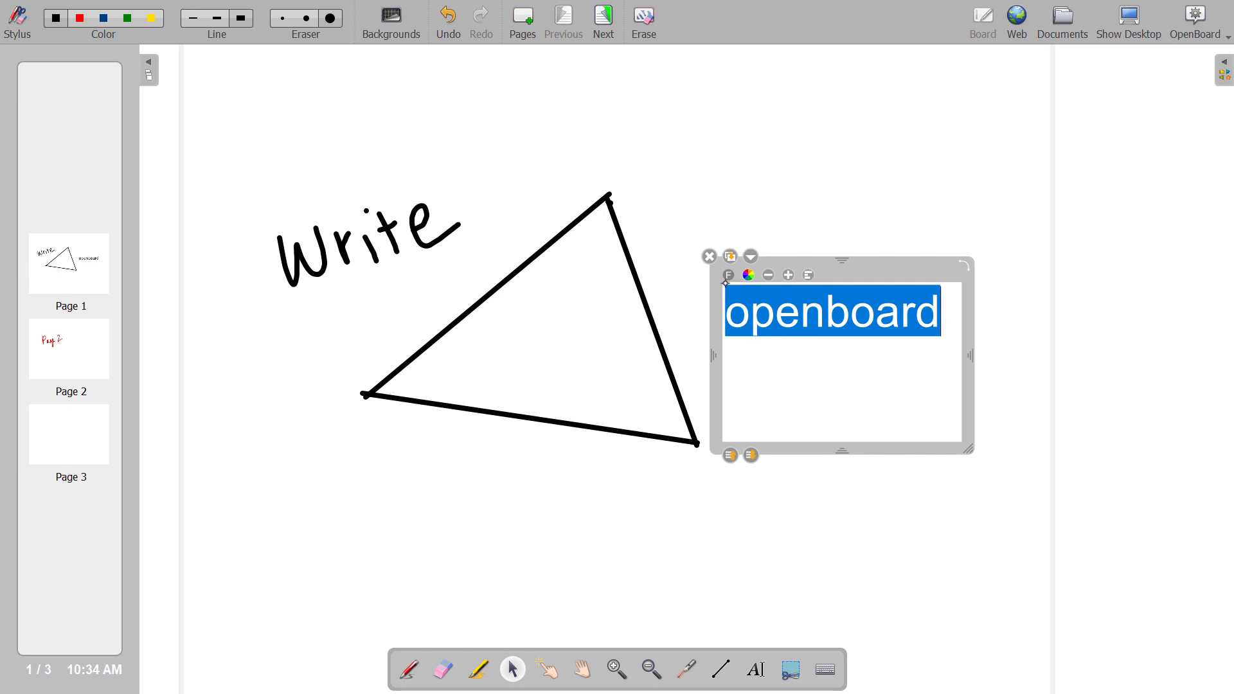
Step: Open the font and text colour settings, closing each without changes
left_click(729, 275)
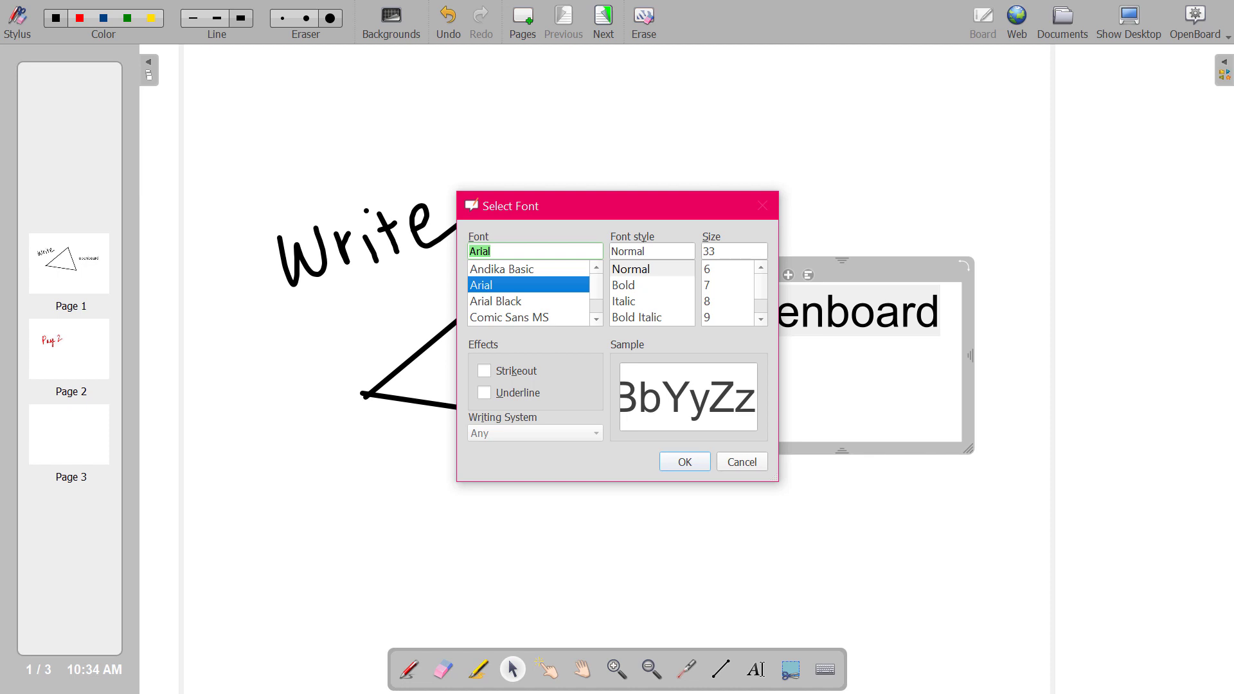
left_click(740, 462)
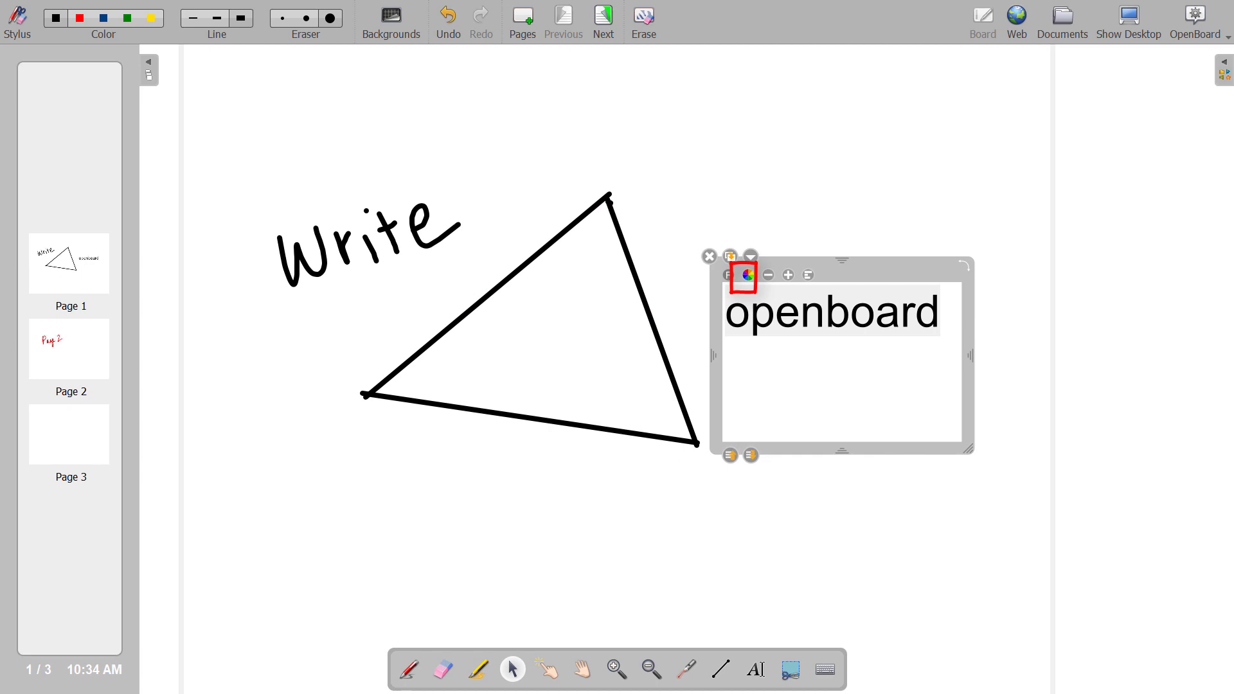
left_click(749, 275)
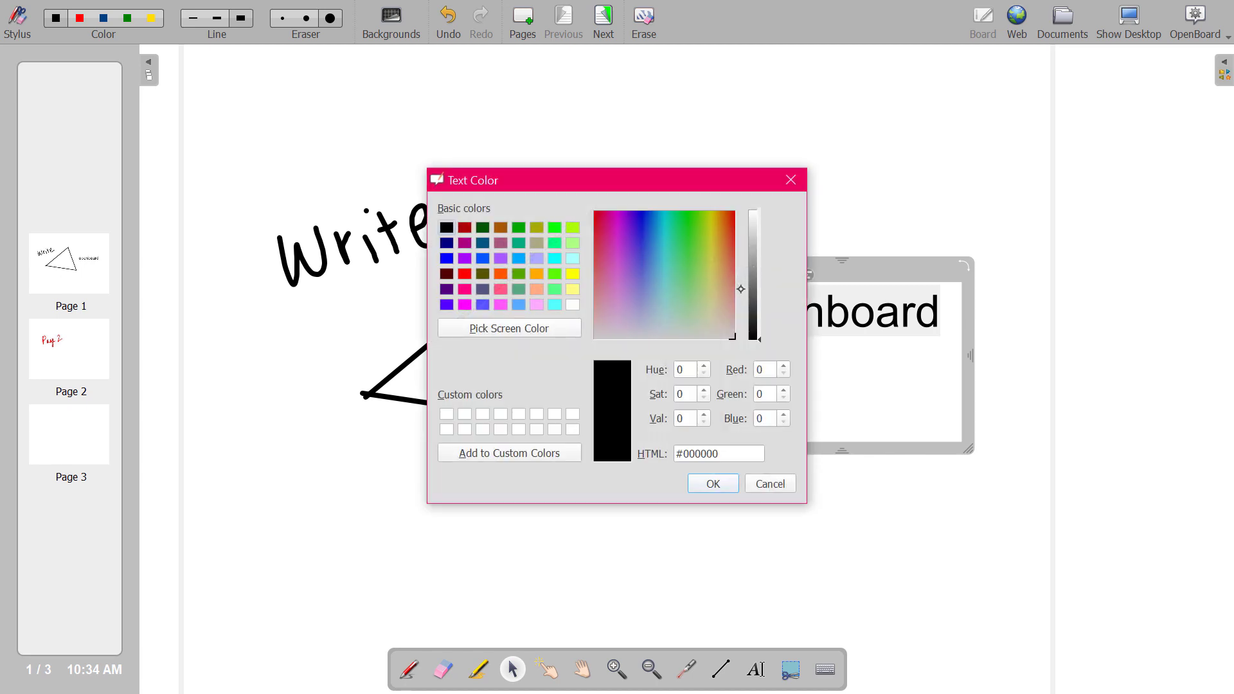
left_click(790, 179)
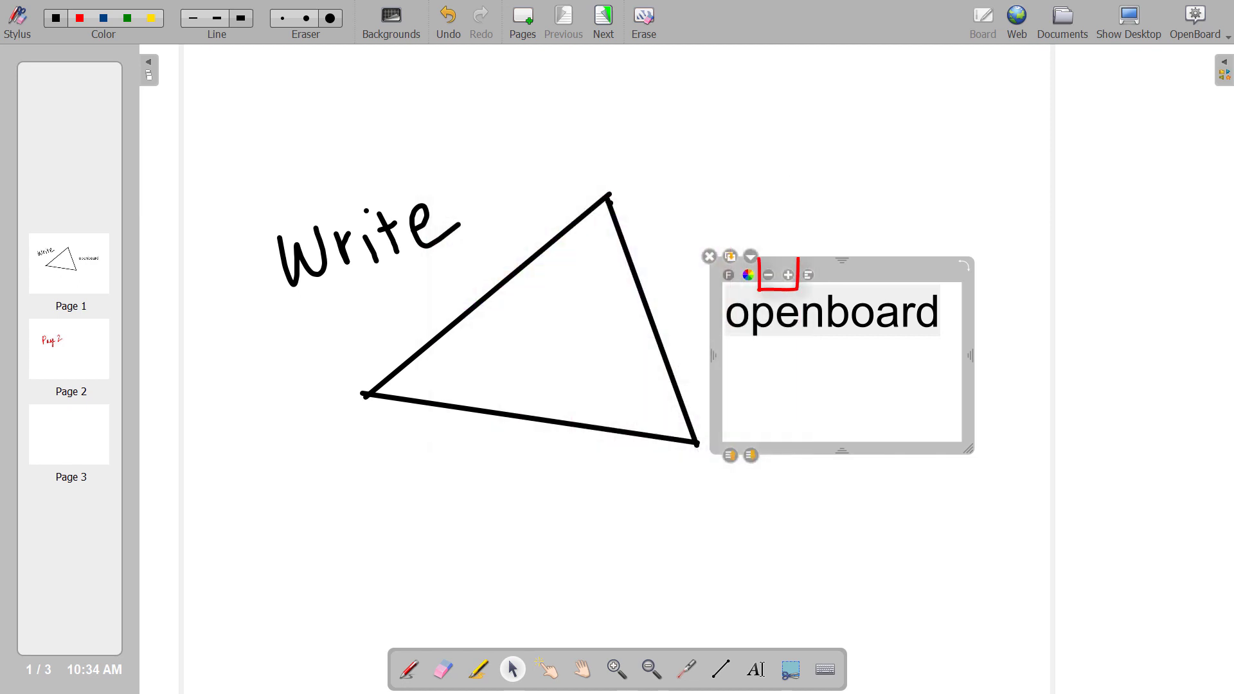
Step: Make 'openboard' smaller then larger, and cycle alignment through centre and right back to left
double_click(752, 288)
left_click(769, 275)
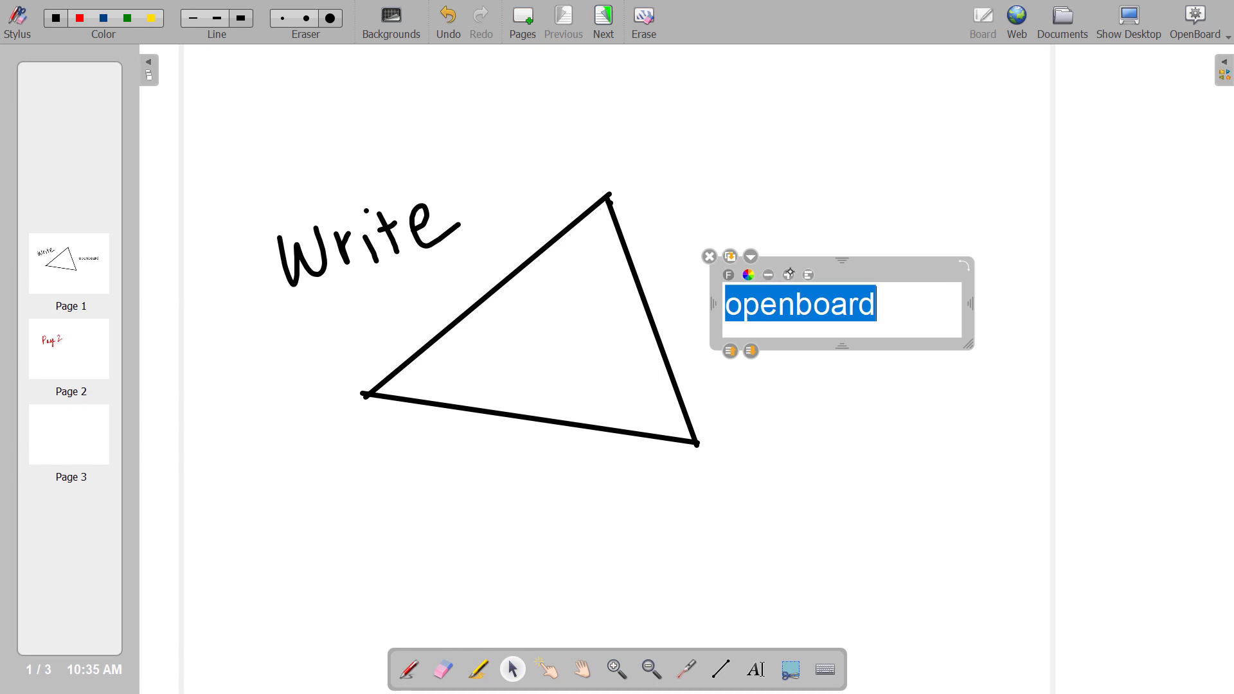
left_click(792, 273)
left_click(791, 273)
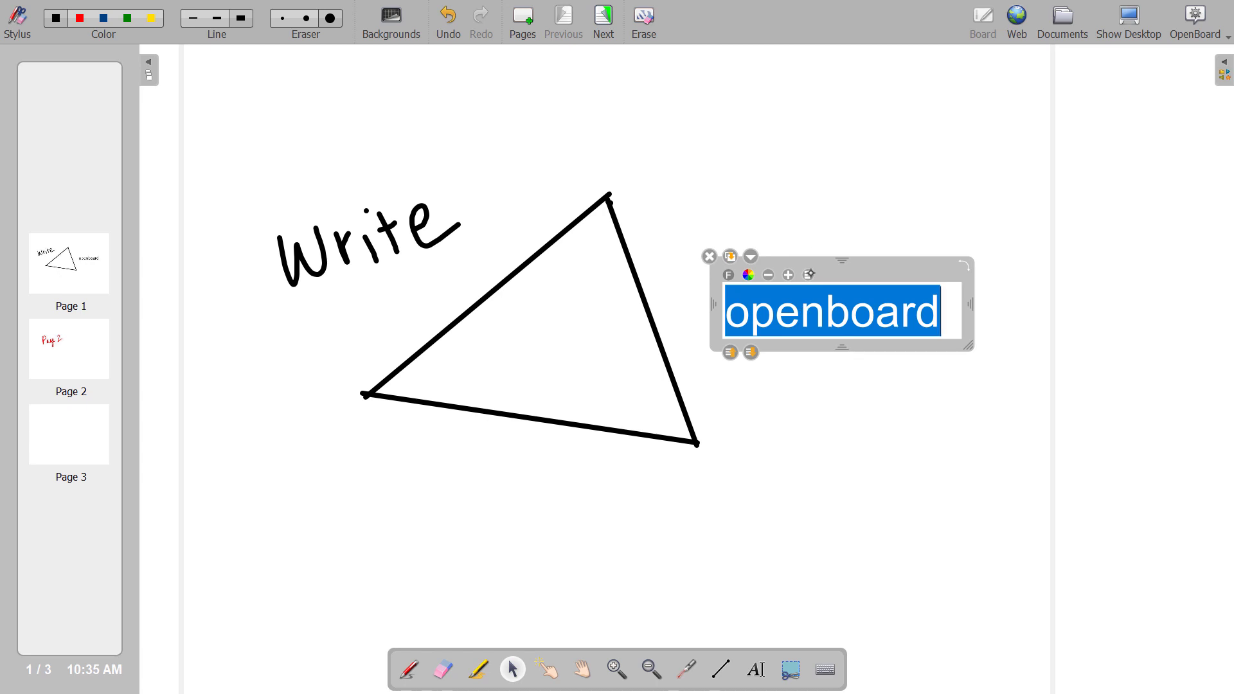
left_click(810, 275)
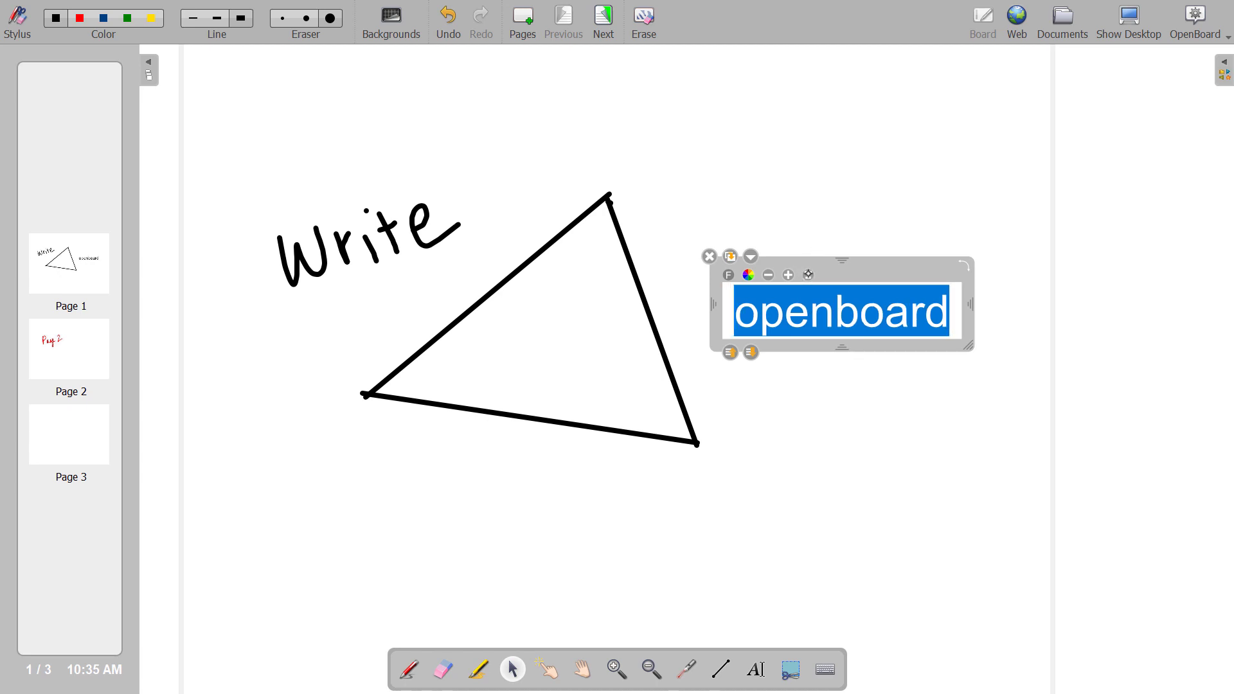
left_click(809, 275)
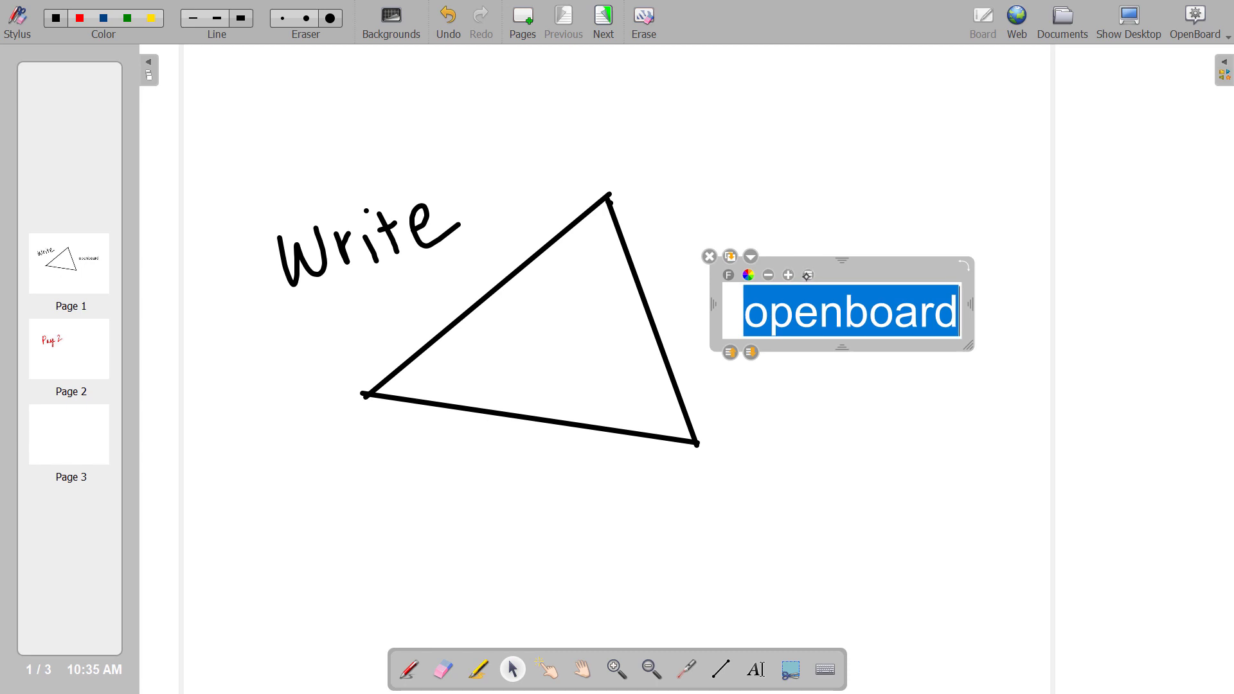
left_click(810, 275)
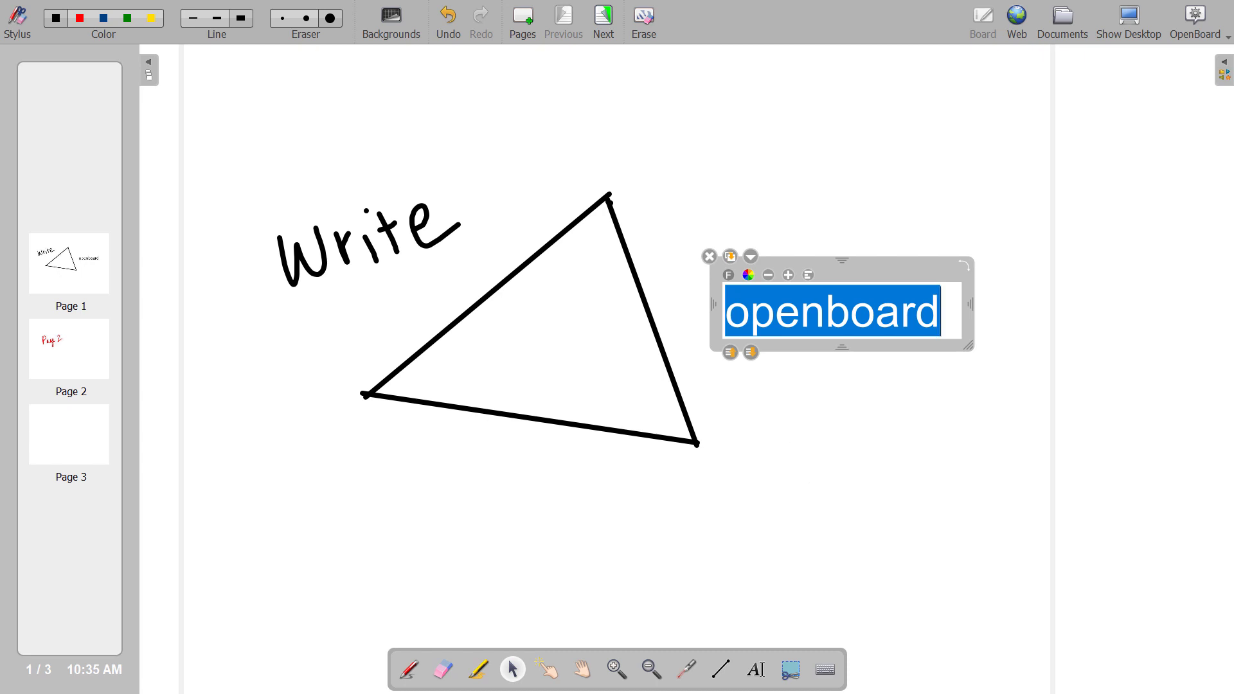
Step: Deselect the text box and capture a rectangle around 'Write' and the triangle
left_click(803, 454)
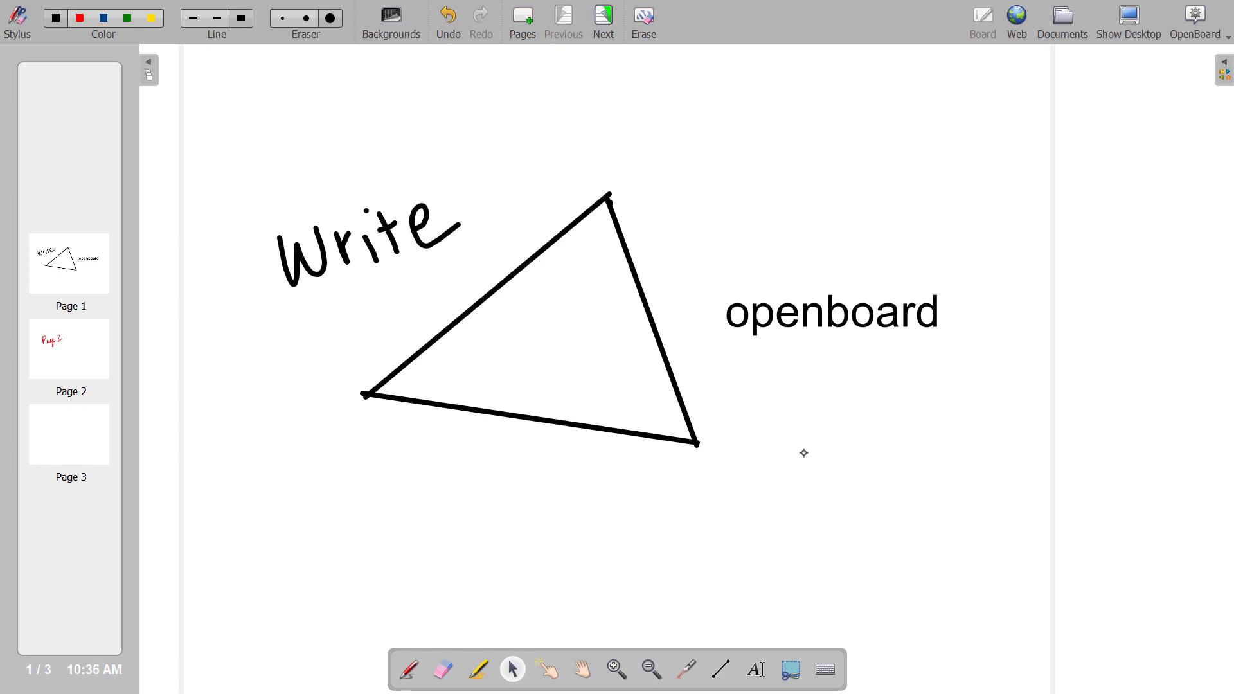
left_click(791, 669)
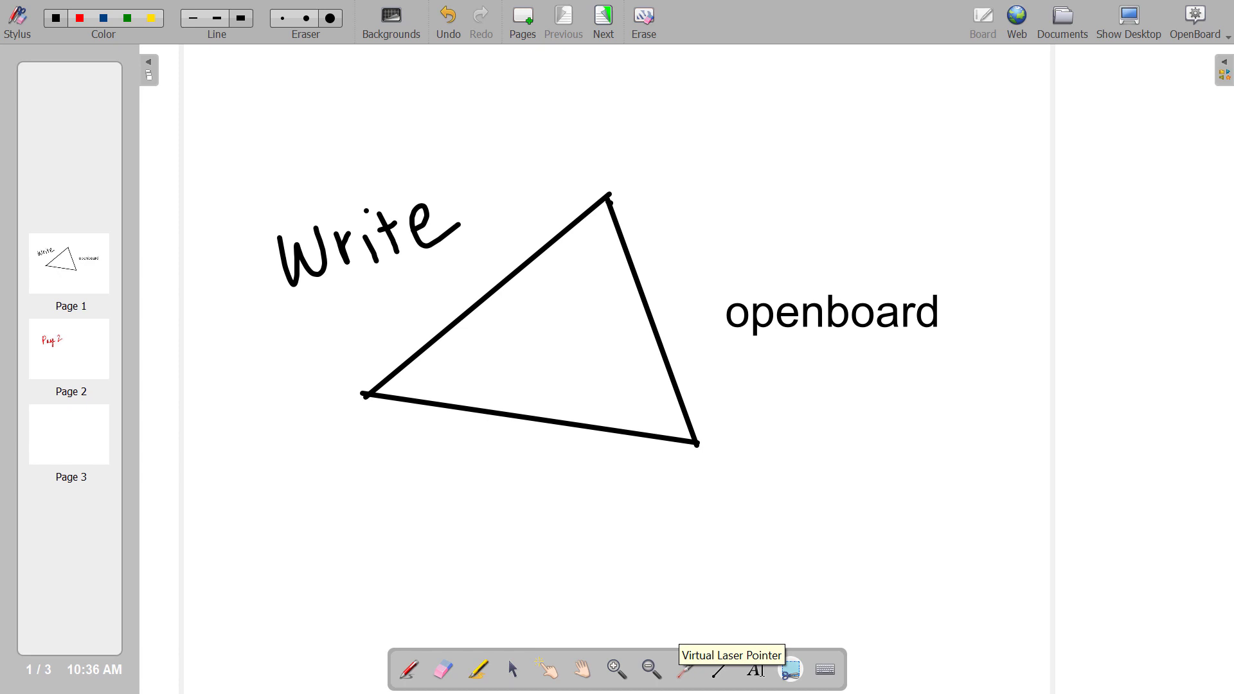
left_click_drag(281, 152, 654, 453)
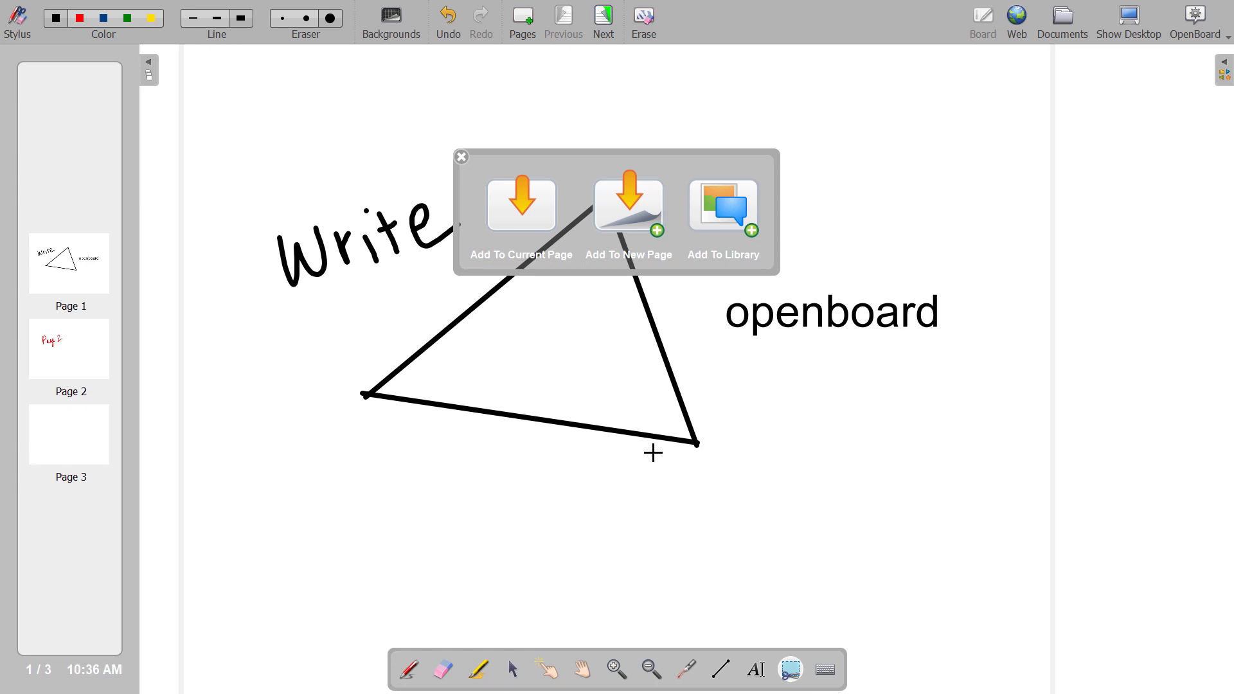
Step: Add the capture to a new Page 2 and compare it with Page 1
left_click(627, 203)
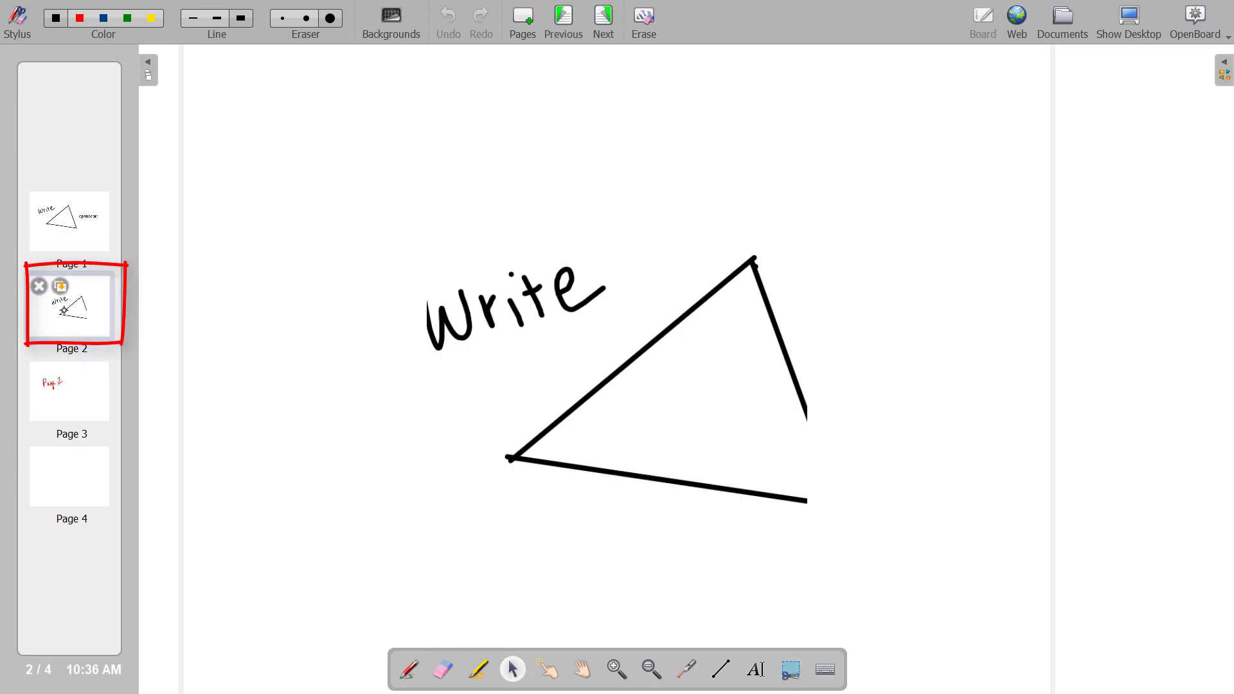
left_click(59, 225)
left_click(69, 307)
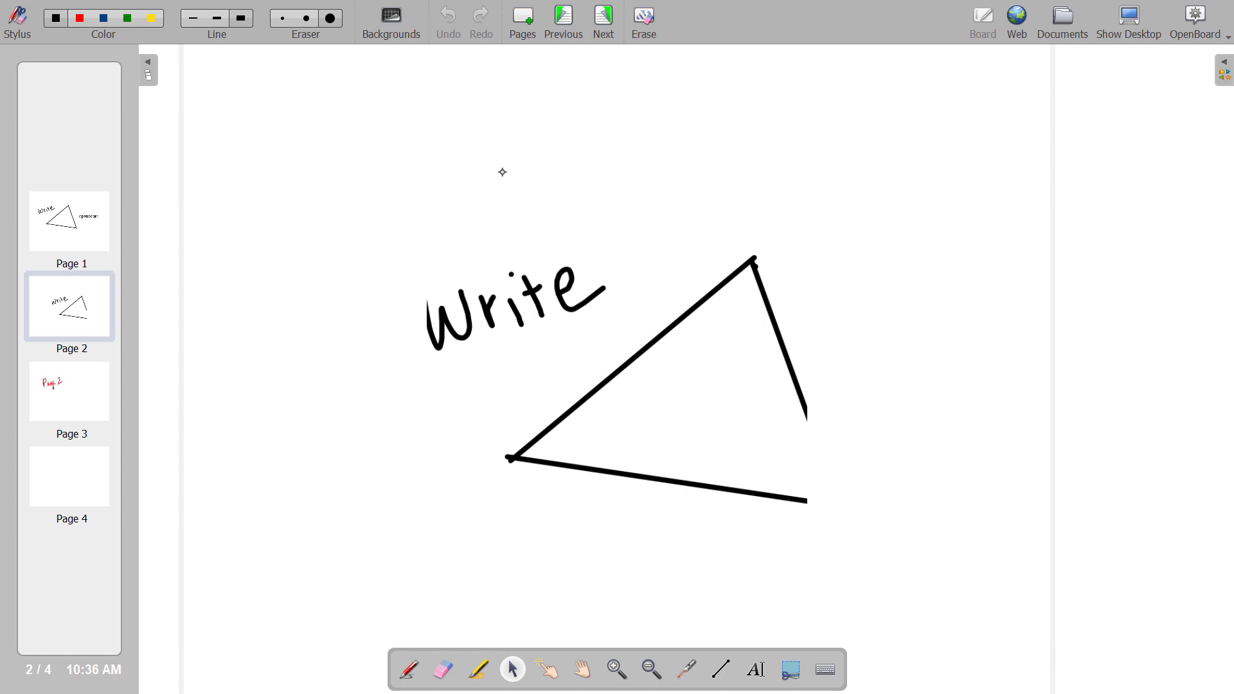
mouse_move(62, 304)
Step: Drag the captured drawing on Page 2 up and to the right
left_click(548, 670)
left_click(513, 670)
left_click(548, 669)
mouse_move(570, 584)
left_mouse_down()
mouse_move(526, 313)
mouse_move(611, 441)
mouse_move(850, 419)
mouse_move(463, 434)
mouse_move(774, 408)
mouse_move(685, 390)
left_mouse_up()
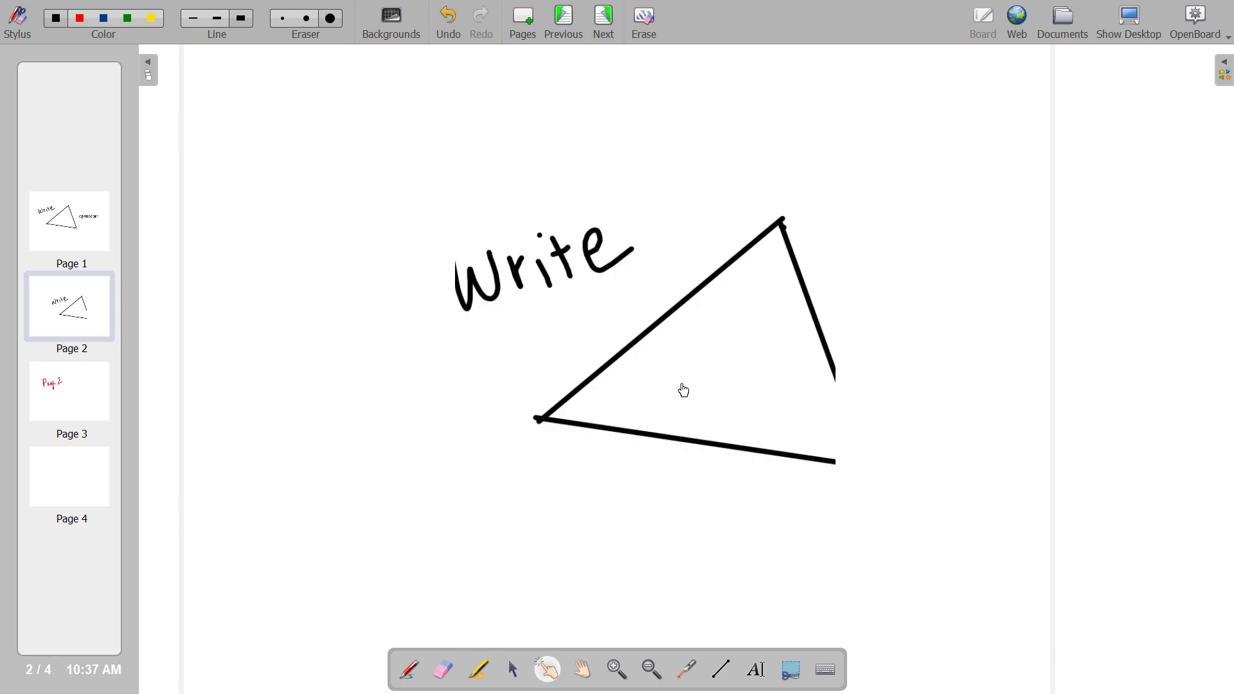
Step: Remove Page 2 with the captured image, confirm Yes, and return to Page 1
left_click(40, 287)
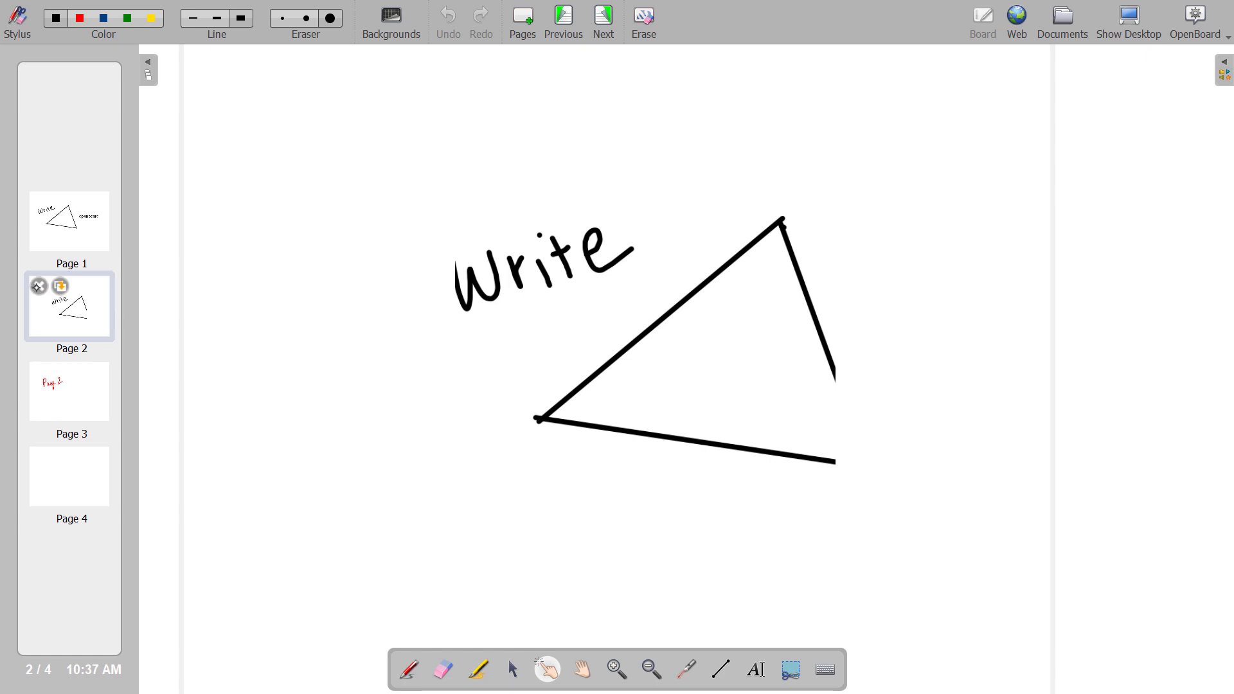
left_click(43, 287)
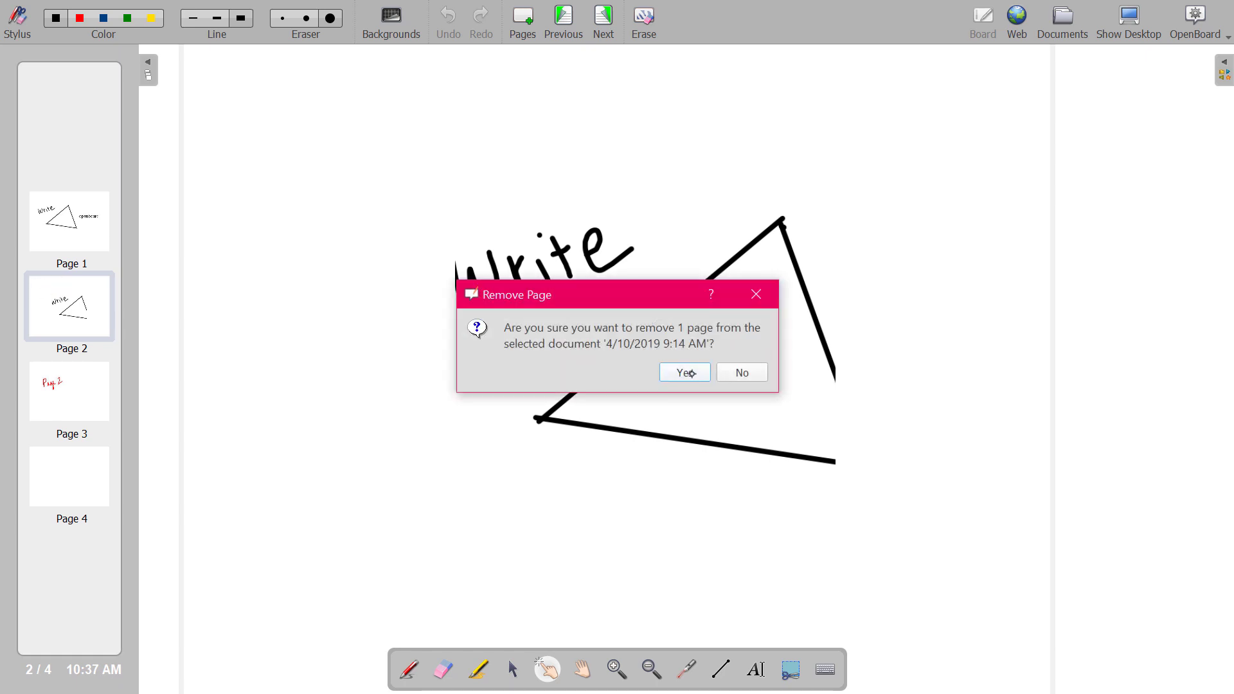
left_click(687, 373)
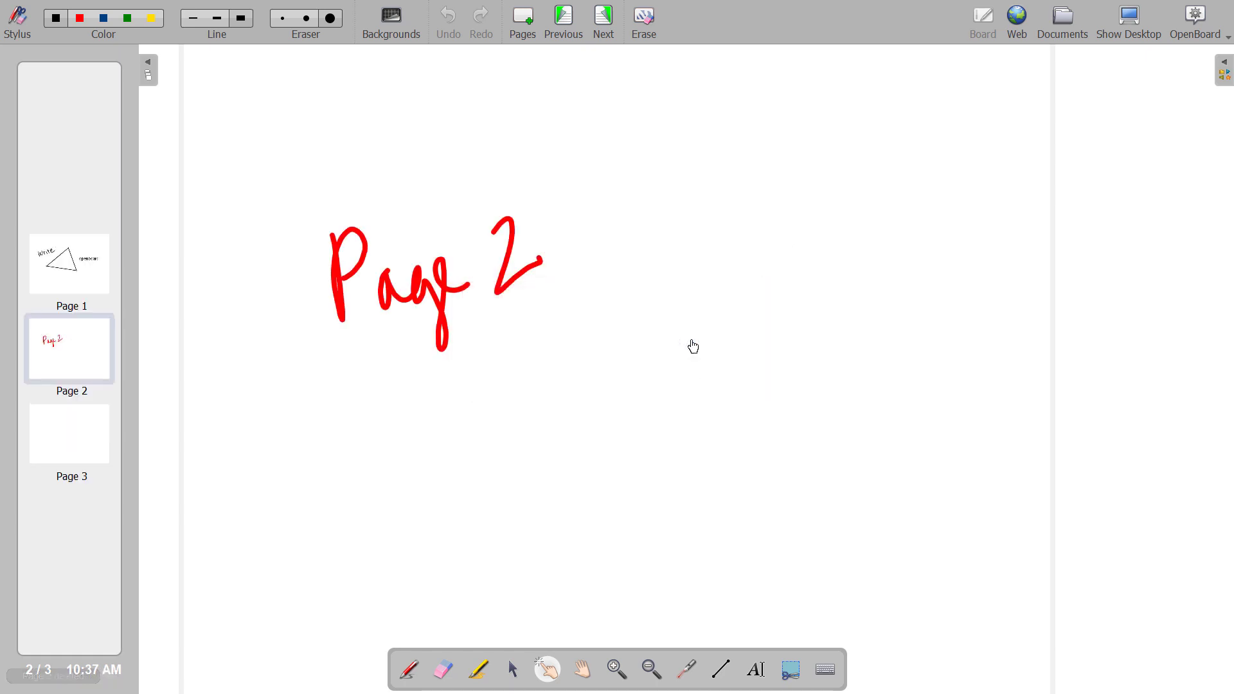
left_click(60, 268)
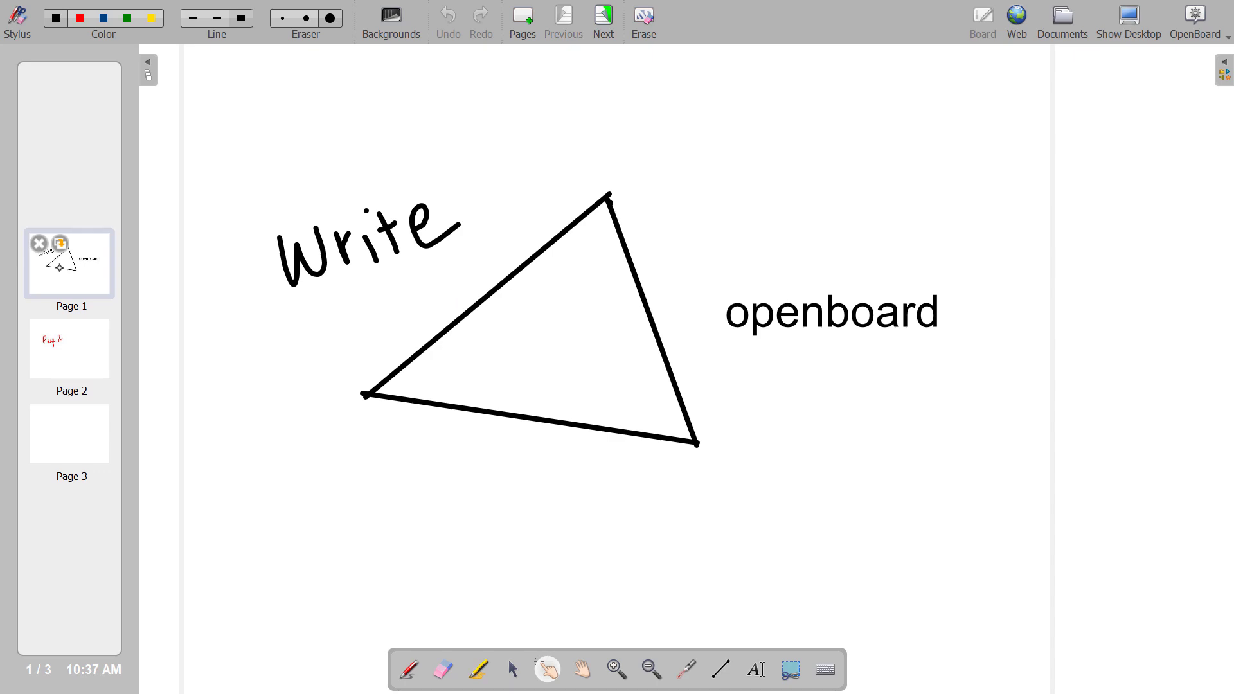